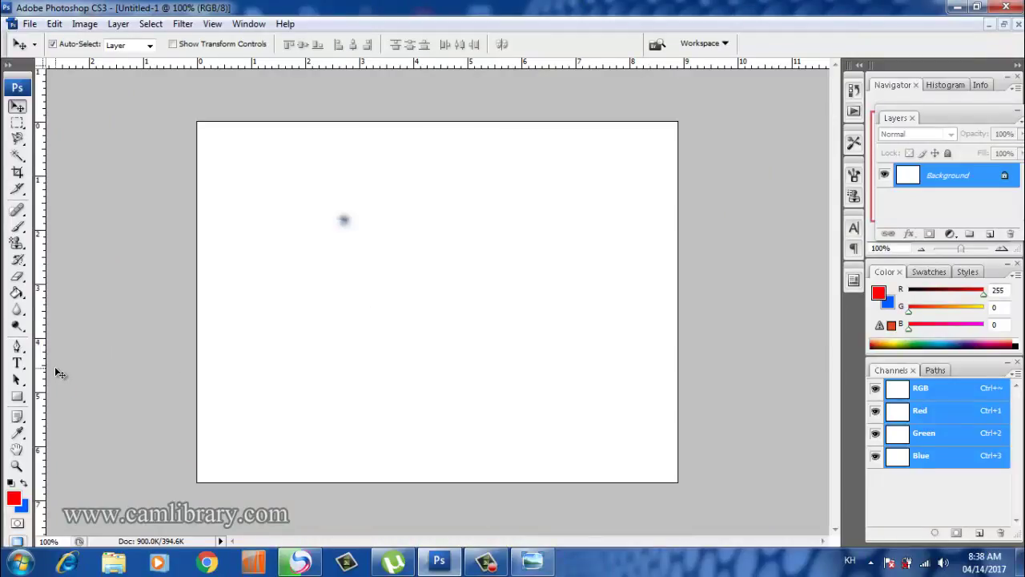
- Shrink the soft Brush Tool to 150 px, then paint and undo a red test stroke
{"action": "left_click", "coordinate": [18, 226]}
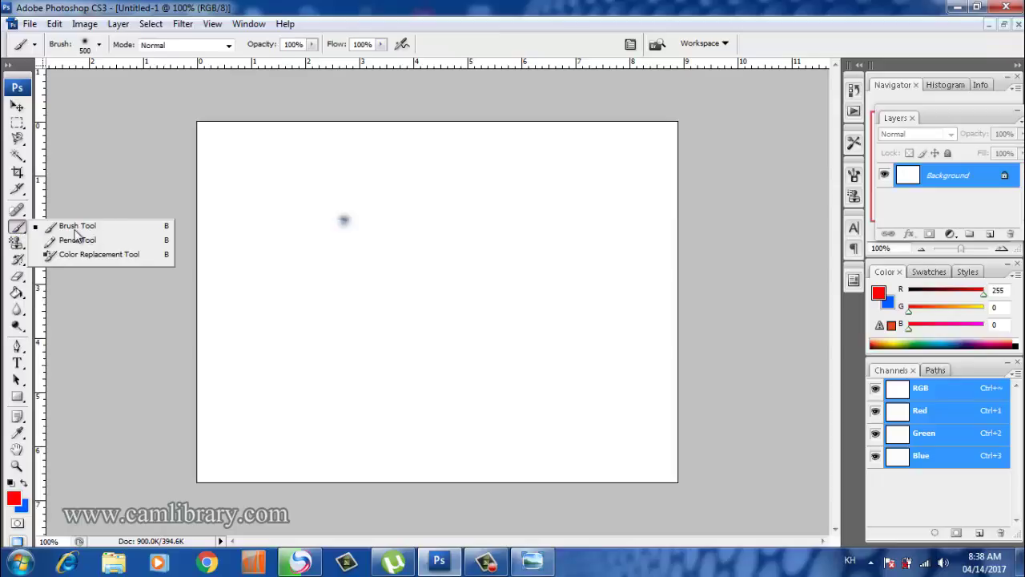
{"action": "left_click", "coordinate": [67, 230]}
{"action": "key", "text": "bracketleft"}
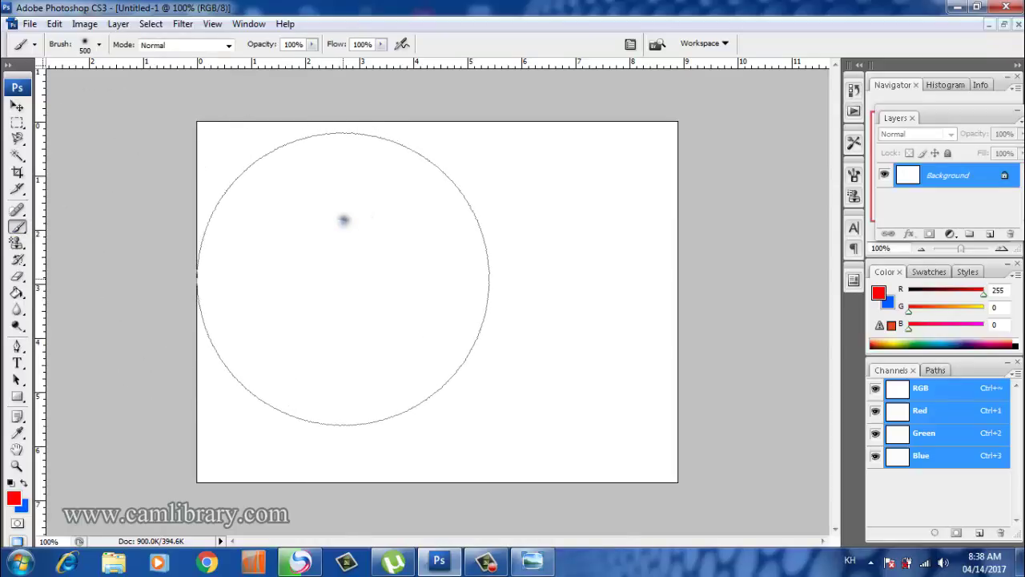
{"action": "key", "text": "bracketleft"}
{"action": "key", "text": "bracketleft"}
{"action": "key", "text": "bracketleft"}
{"action": "key", "text": "bracketleft"}
{"action": "key", "text": "bracketleft"}
{"action": "key", "text": "bracketleft"}
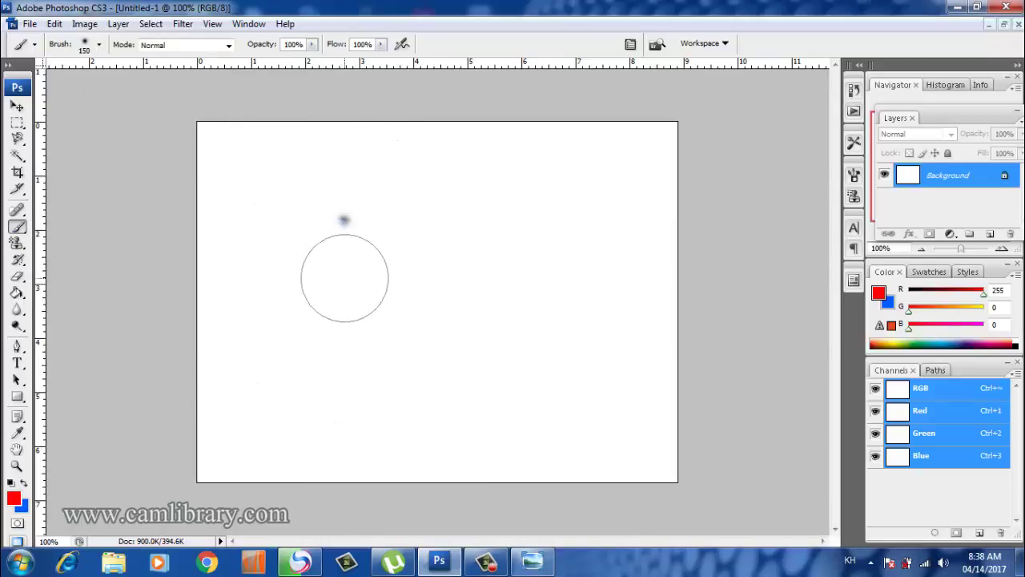
{"action": "left_click_drag", "start_coordinate": [270, 176], "coordinate": [248, 448]}
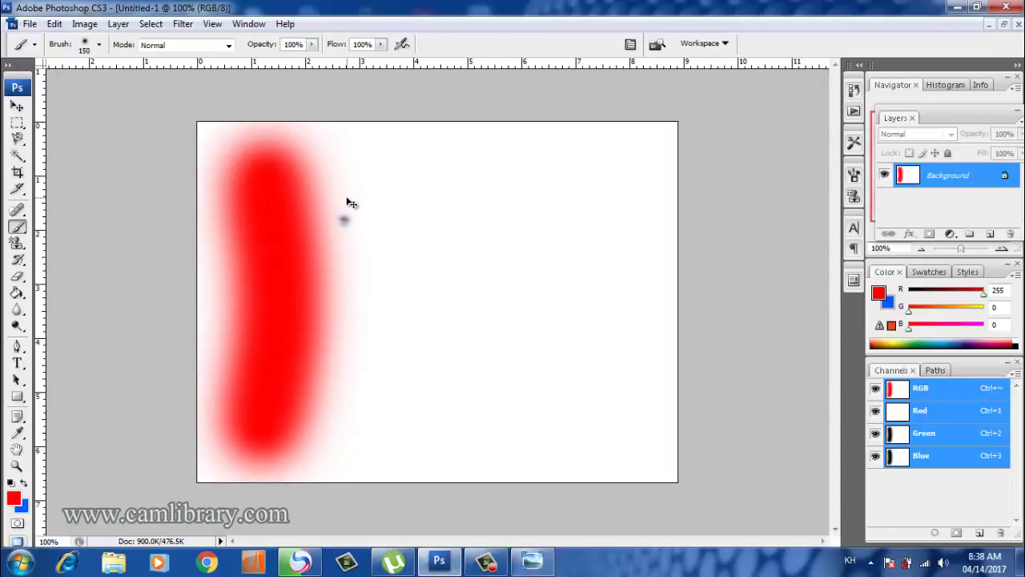
{"action": "key", "text": "ctrl+z"}
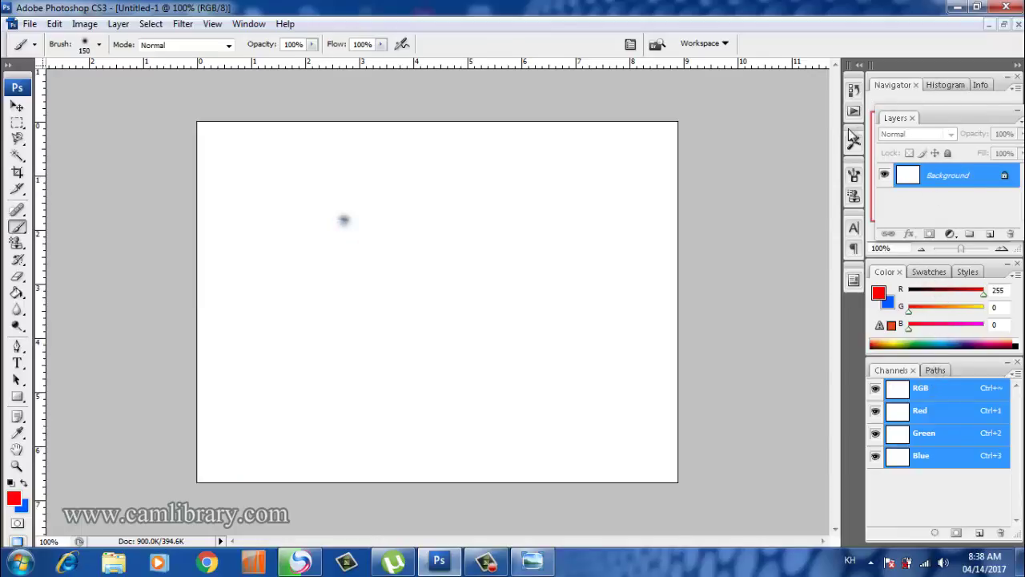
- Switch the lower panel to Paths and add a new Layer 1 above the background
{"action": "left_click", "coordinate": [247, 24]}
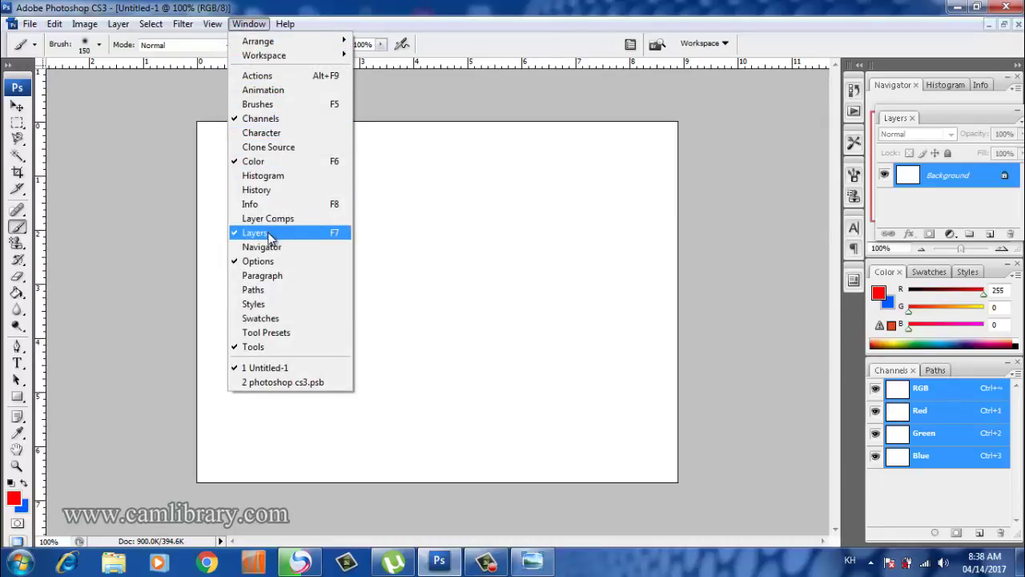
{"action": "left_click", "coordinate": [943, 371]}
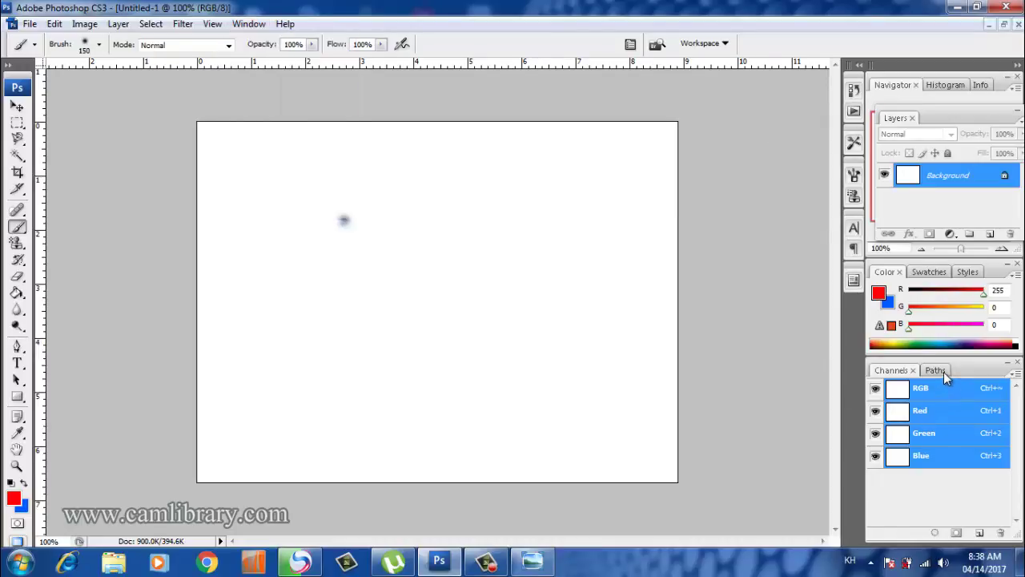
{"action": "left_click", "coordinate": [990, 233]}
- Fill Layer 1 entirely with dark maroon #310000
{"action": "left_click", "coordinate": [15, 498]}
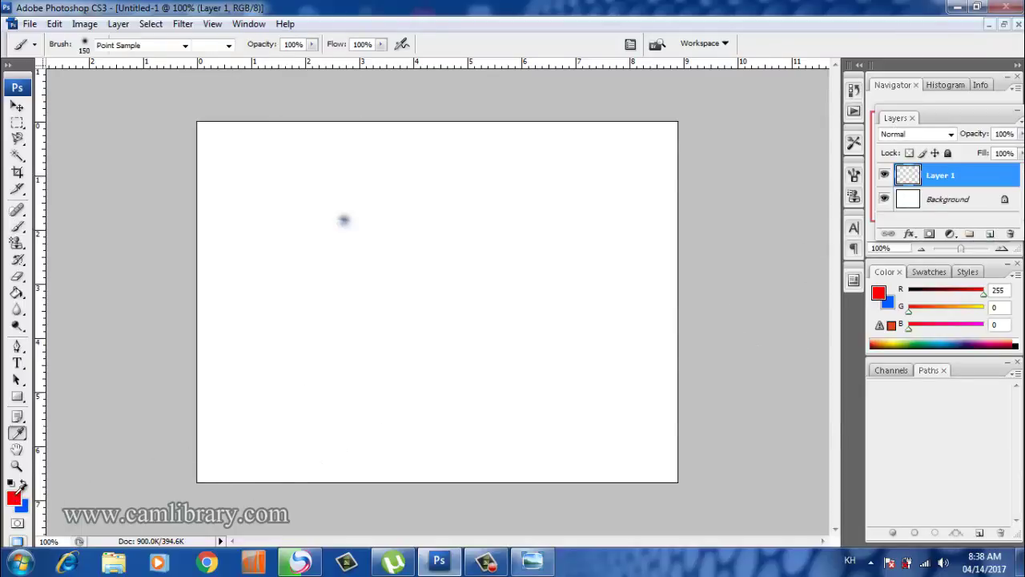
{"action": "left_click_drag", "start_coordinate": [755, 344], "coordinate": [801, 355]}
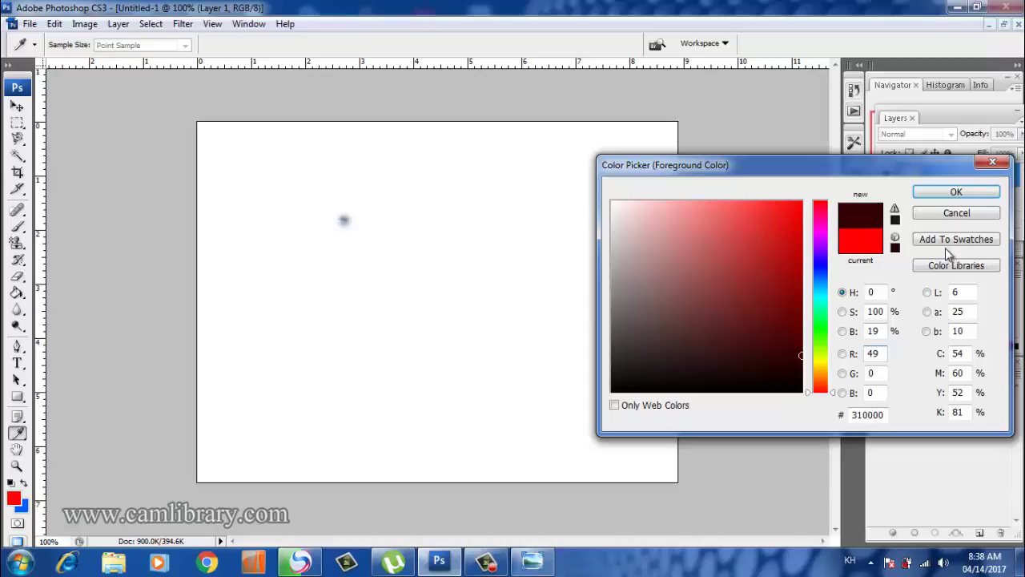
{"action": "left_click", "coordinate": [957, 192]}
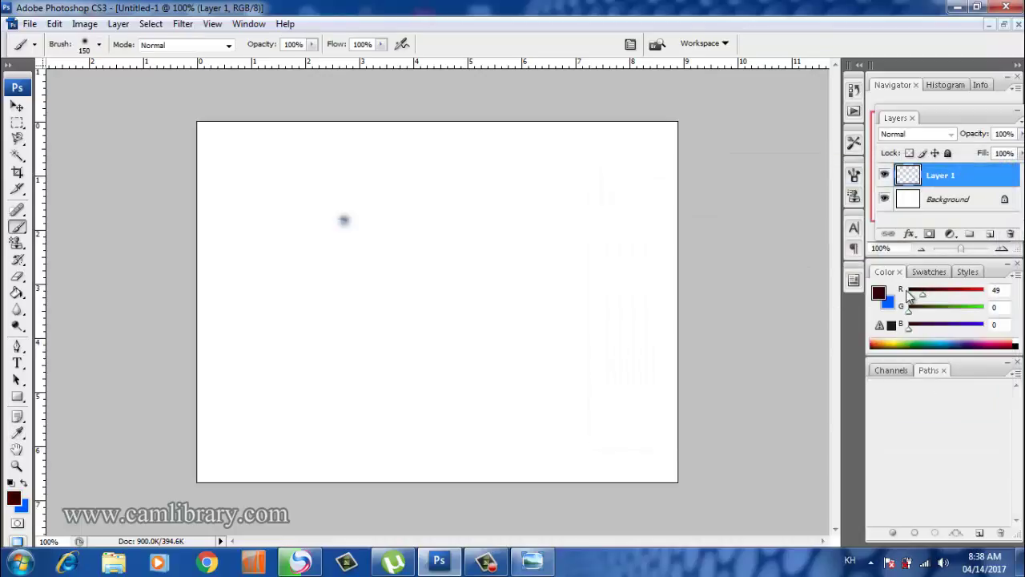
{"action": "key", "text": "alt+BackSpace"}
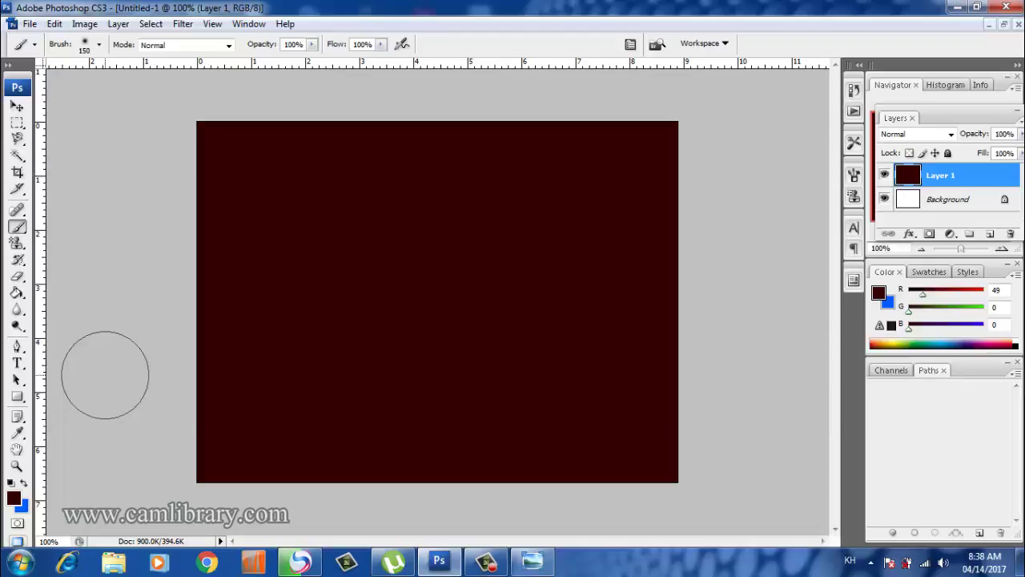
{"action": "left_click", "coordinate": [15, 497]}
- Set the foreground colour to pure red (R 255) and keep the regular Brush Tool
{"action": "type", "text": "255"}
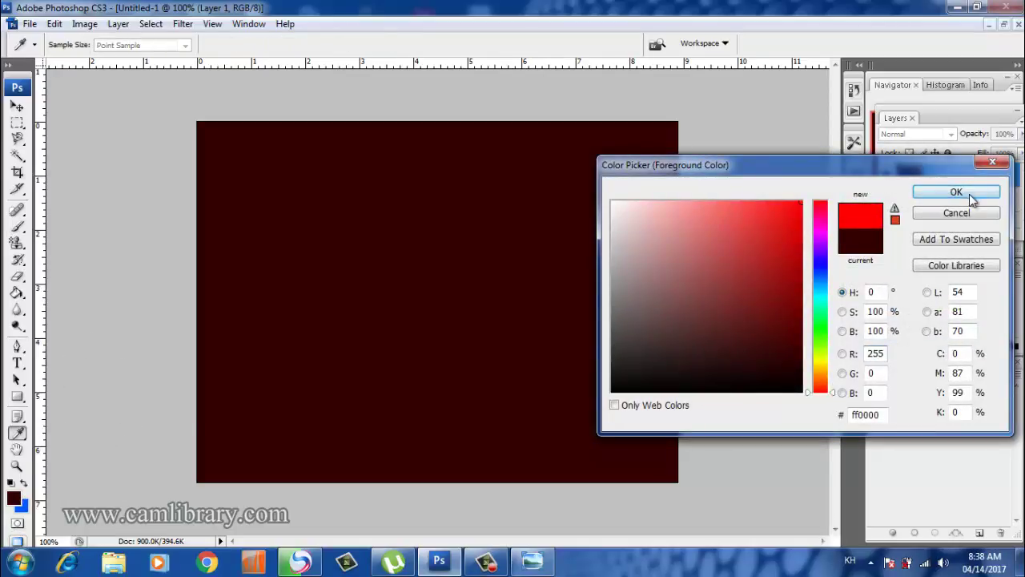
{"action": "left_click", "coordinate": [961, 194]}
{"action": "right_click", "coordinate": [24, 229]}
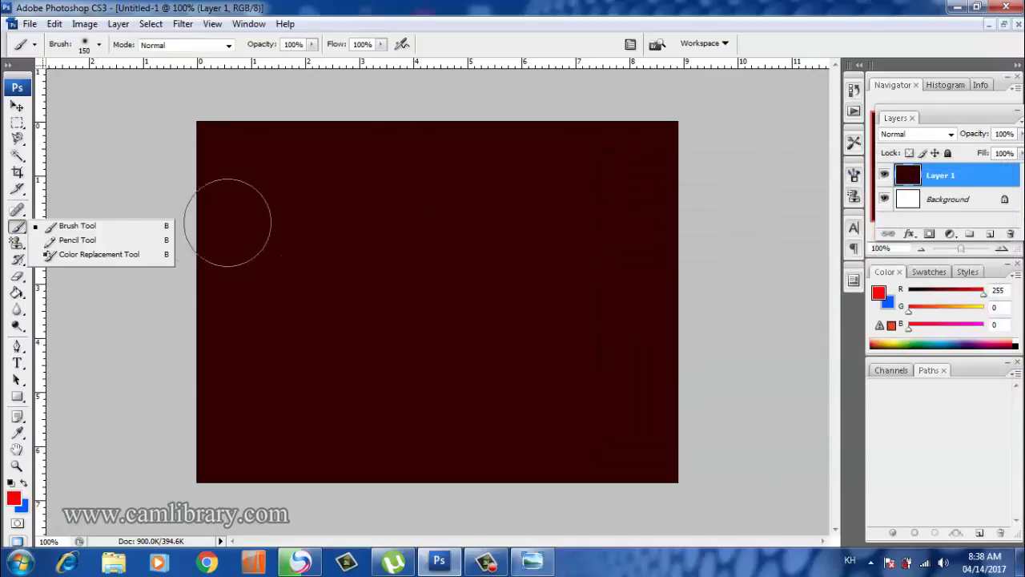
{"action": "left_click", "coordinate": [126, 223]}
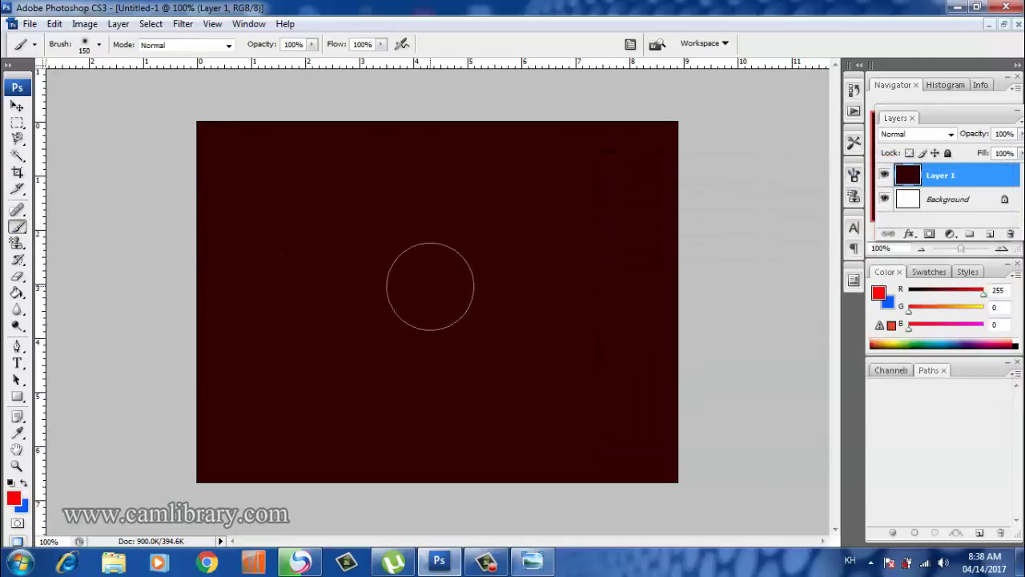
- Set the soft brush's Master Diameter to 380 px
{"action": "left_click", "coordinate": [100, 46]}
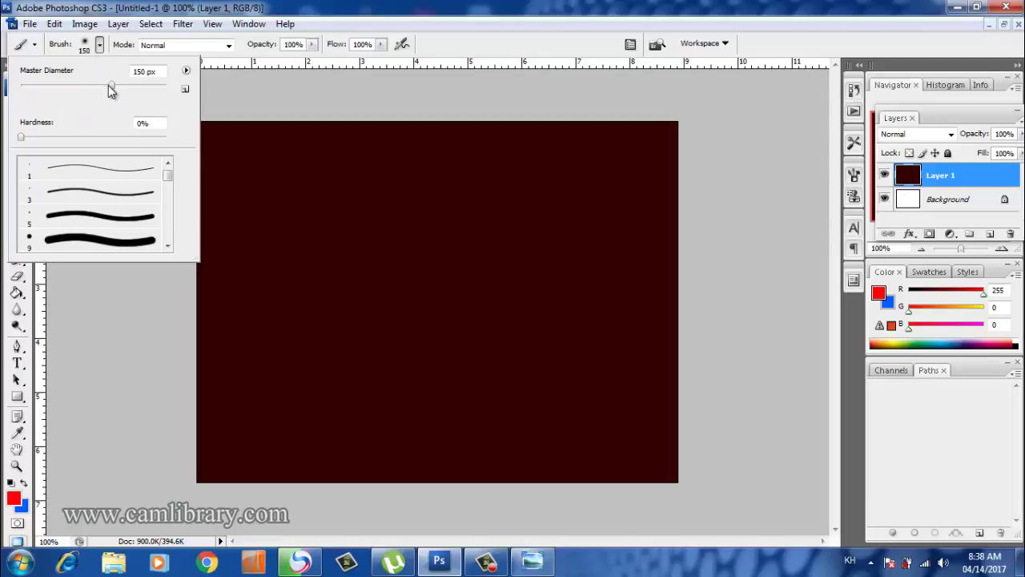
{"action": "left_click_drag", "start_coordinate": [111, 88], "coordinate": [153, 88]}
{"action": "left_click", "coordinate": [579, 37]}
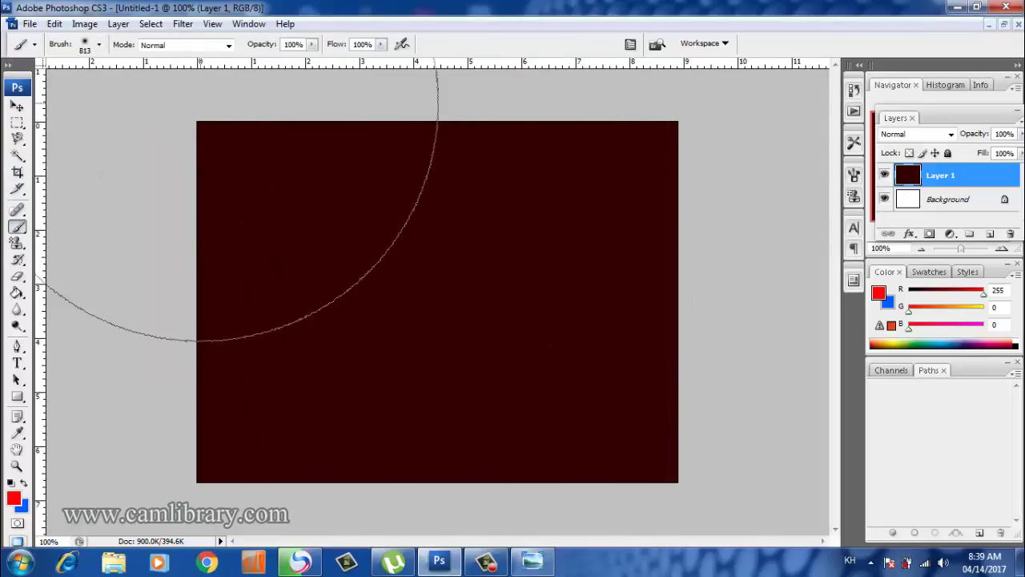
{"action": "left_click", "coordinate": [99, 45]}
{"action": "left_click", "coordinate": [123, 86]}
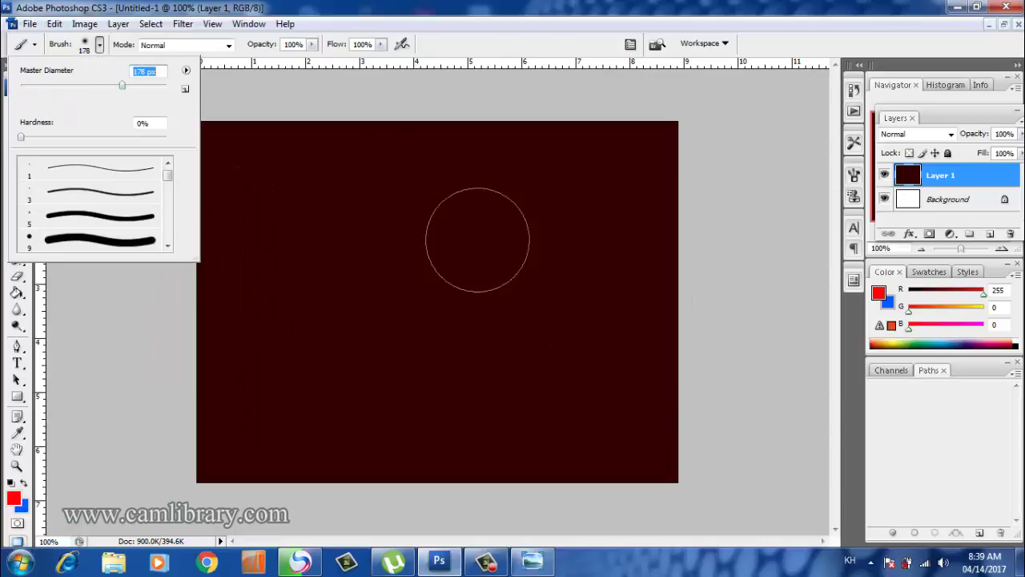
{"action": "left_click", "coordinate": [136, 85]}
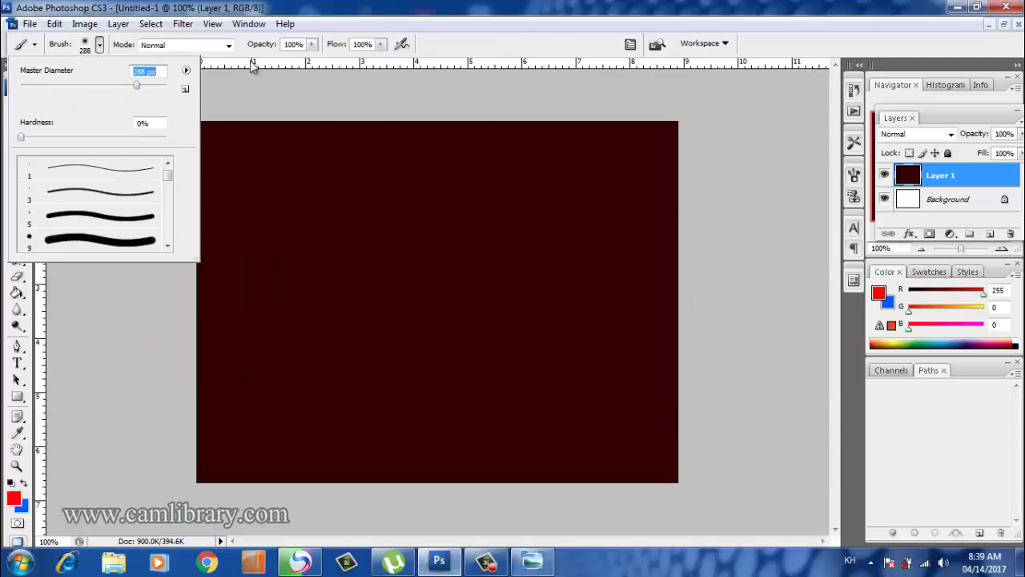
{"action": "left_click", "coordinate": [143, 84]}
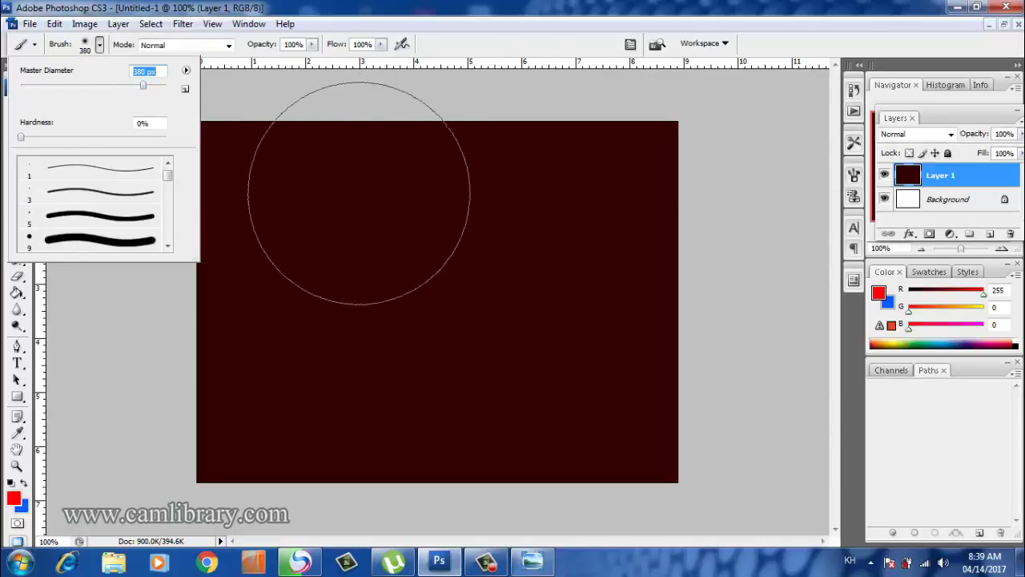
{"action": "key", "text": "Return"}
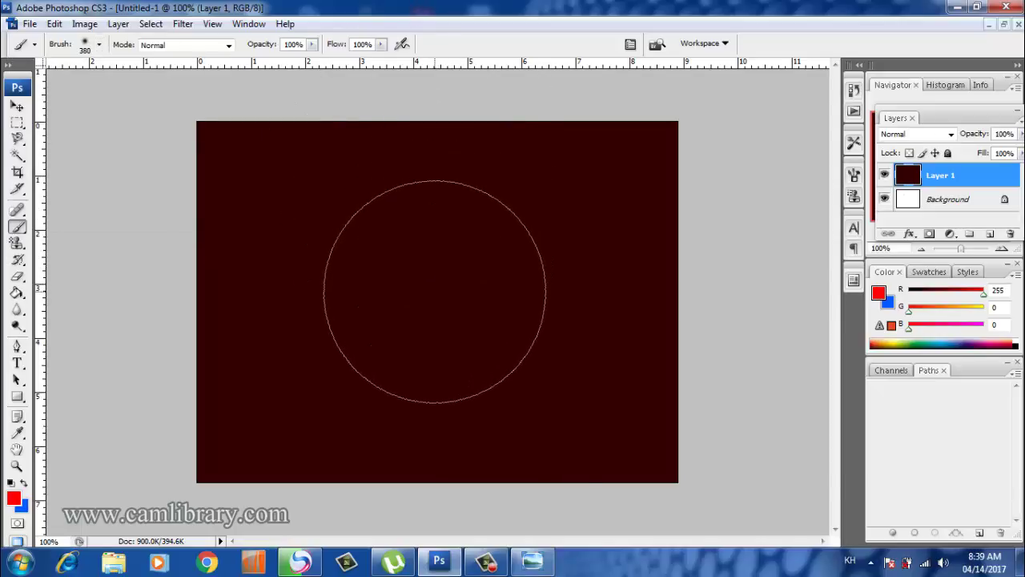
{"action": "left_click", "coordinate": [990, 233]}
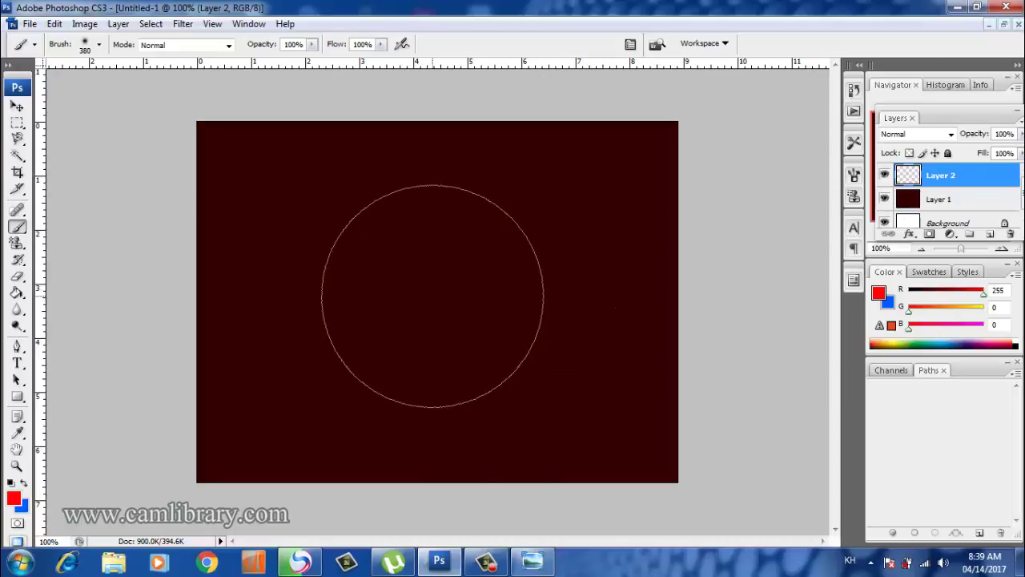
{"action": "left_click", "coordinate": [433, 289]}
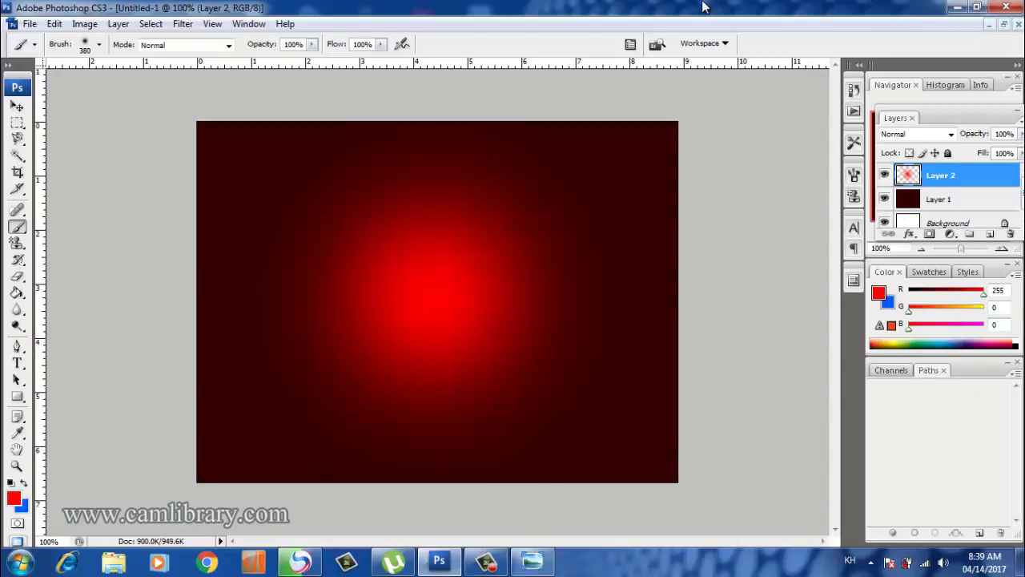
{"action": "key", "text": "ctrl+t"}
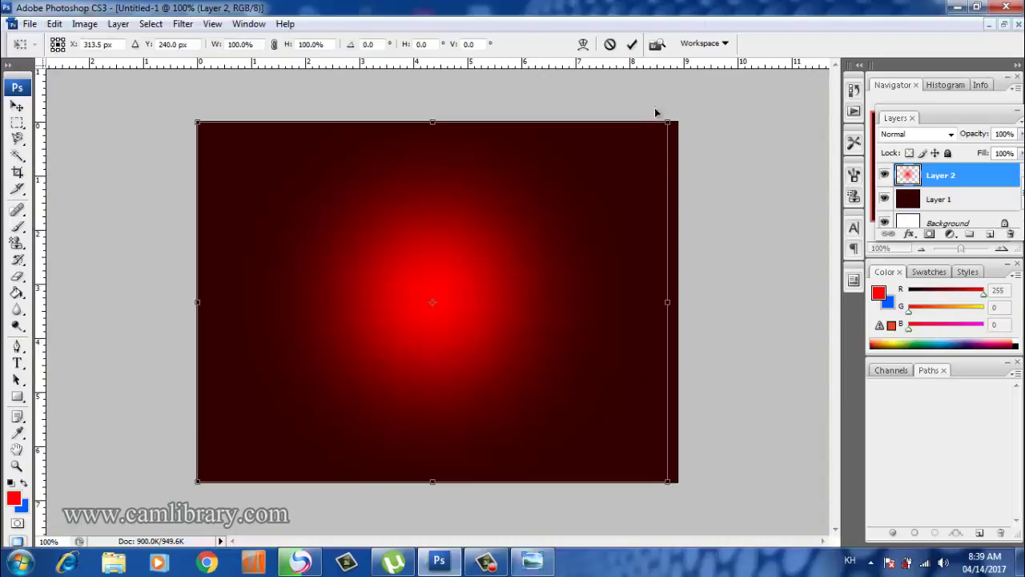
{"action": "left_click_drag", "start_coordinate": [667, 125], "coordinate": [775, 105]}
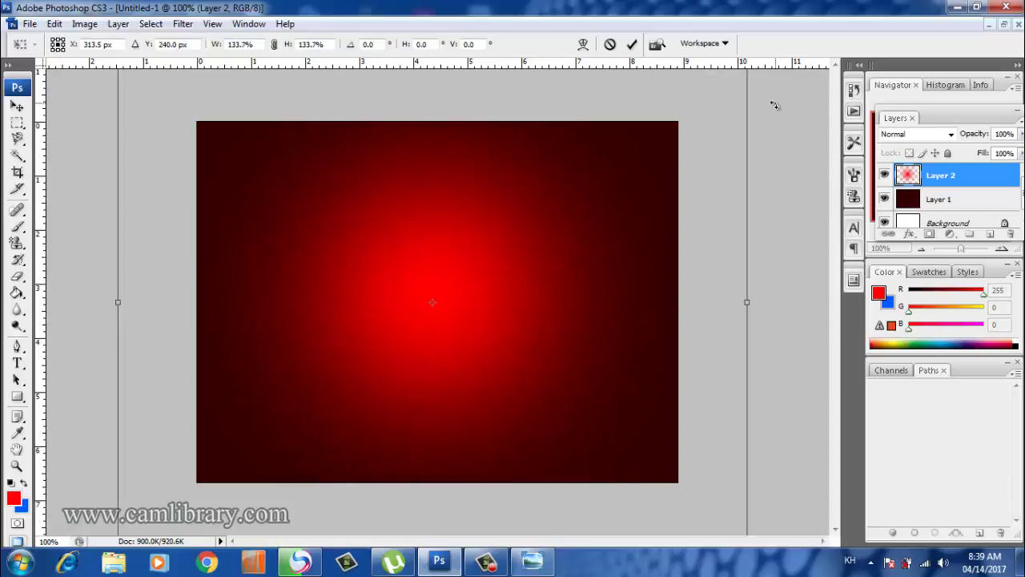
{"action": "key", "text": "Return"}
{"action": "key", "text": "b"}
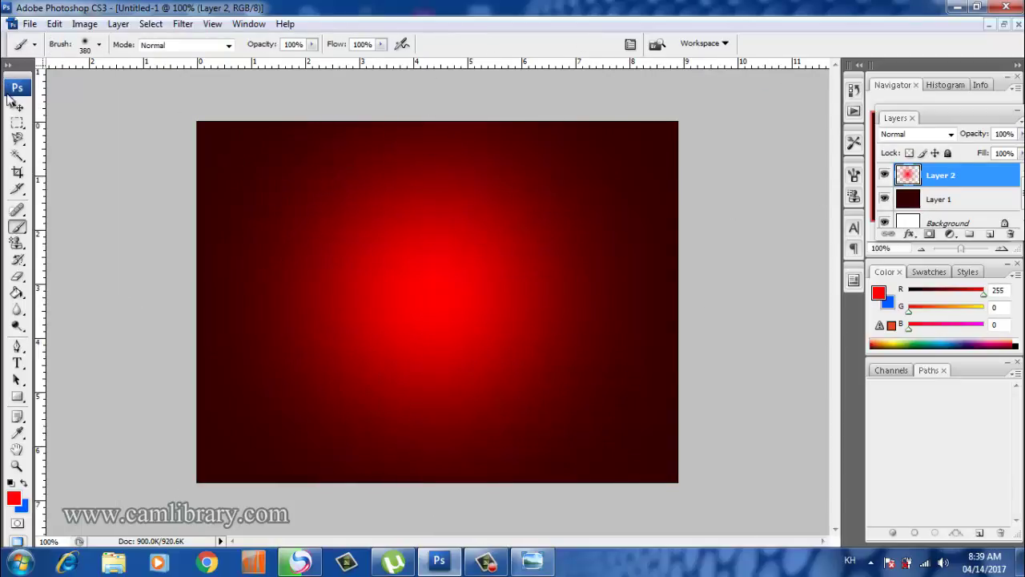
{"action": "left_click", "coordinate": [17, 105]}
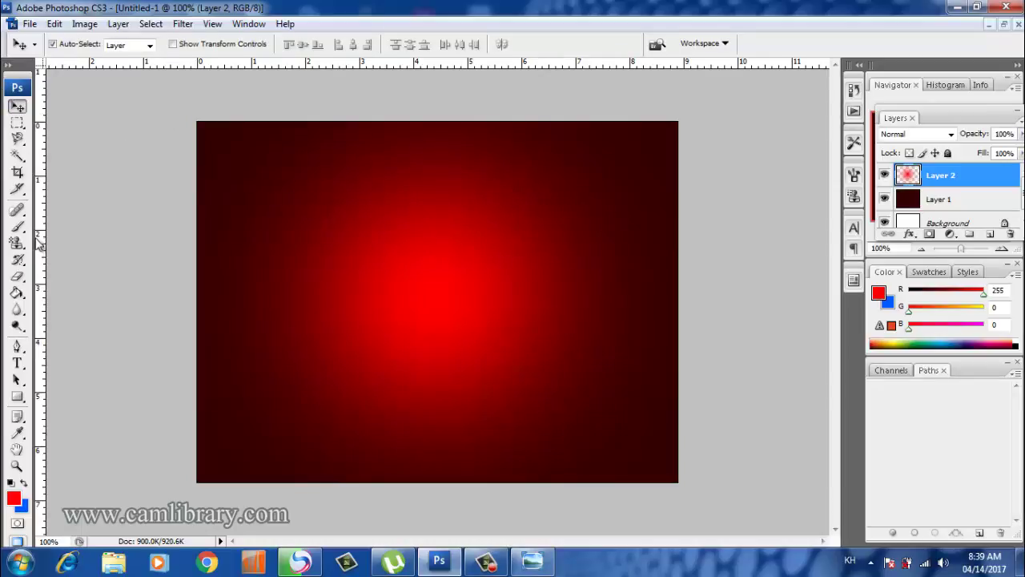
- Draw a curved hook-shaped path with the Pen Tool
{"action": "left_click", "coordinate": [17, 346]}
{"action": "left_click", "coordinate": [379, 131]}
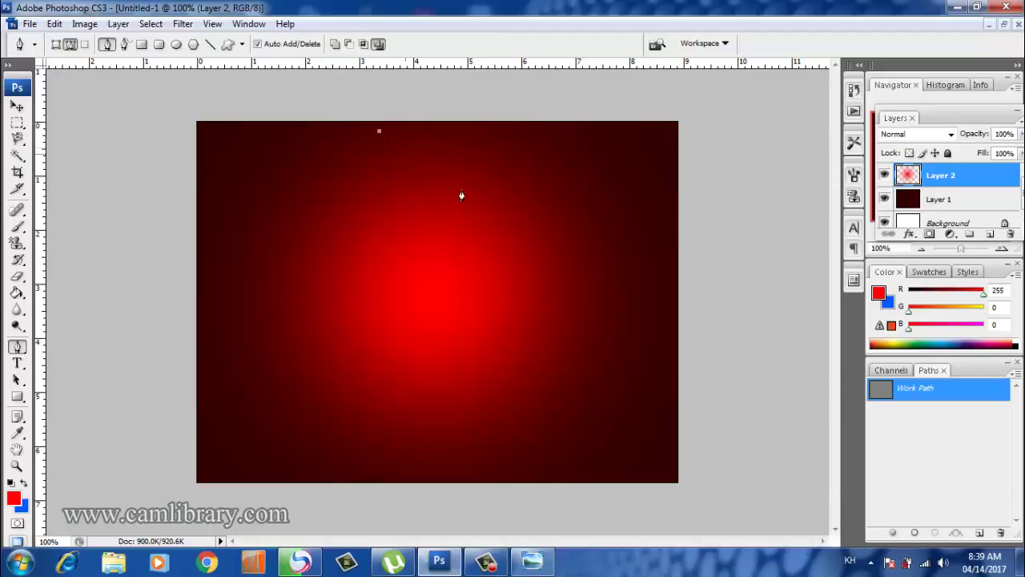
{"action": "left_click_drag", "start_coordinate": [425, 278], "coordinate": [373, 372]}
{"action": "mouse_move", "coordinate": [438, 370]}
{"action": "left_mouse_down"}
{"action": "mouse_move", "coordinate": [515, 447]}
{"action": "mouse_move", "coordinate": [516, 346]}
{"action": "left_mouse_up"}
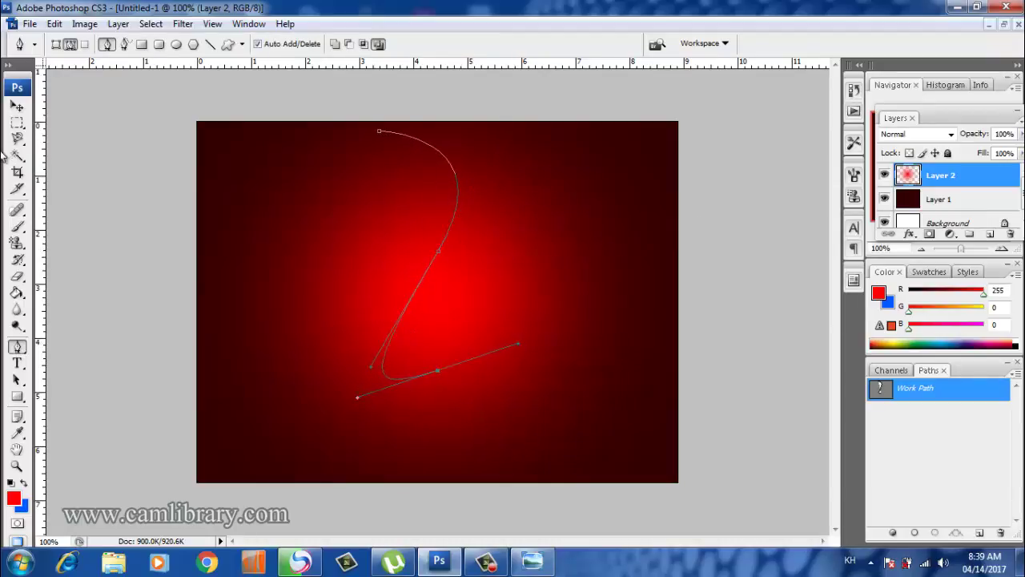
- Shrink the brush and stroke the path in red using Stroke Path with Brush
{"action": "left_click", "coordinate": [15, 227]}
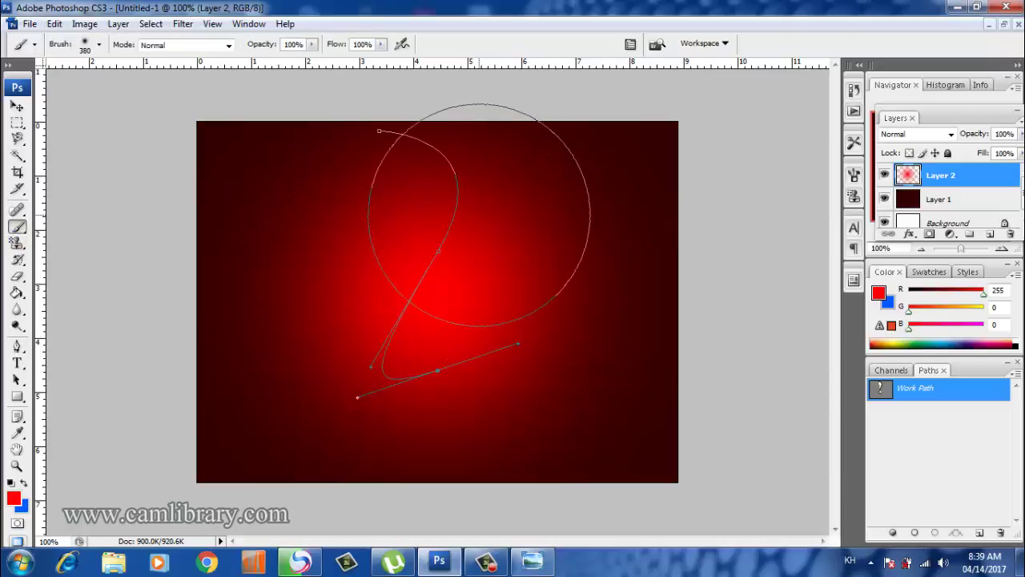
{"action": "key", "text": "bracketleft"}
{"action": "key", "text": "bracketleft"}
{"action": "key", "text": "bracketleft"}
{"action": "key", "text": "bracketleft"}
{"action": "key", "text": "bracketleft"}
{"action": "key", "text": "bracketleft"}
{"action": "key", "text": "bracketleft"}
{"action": "key", "text": "bracketleft"}
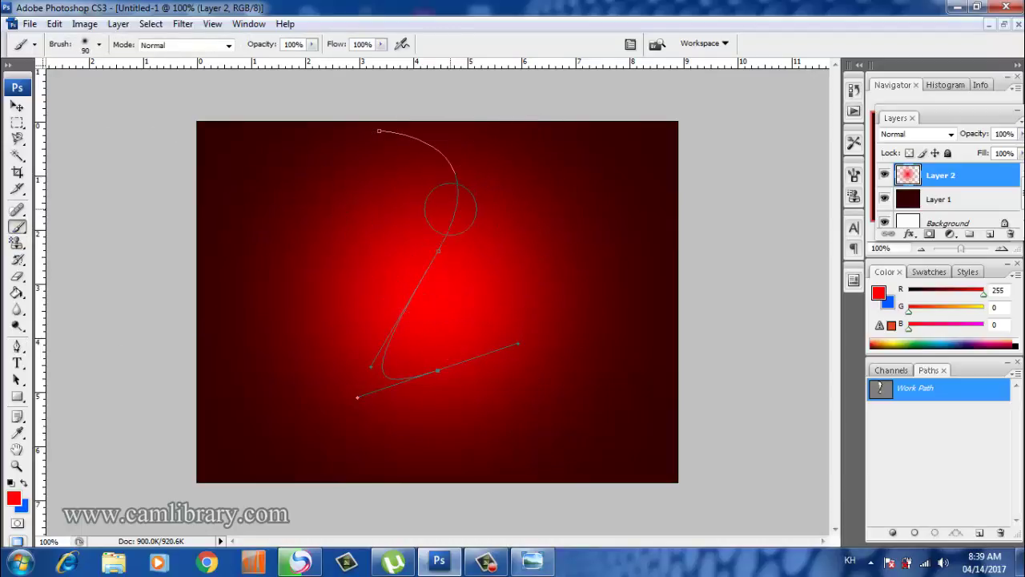
{"action": "key", "text": "bracketleft"}
{"action": "key", "text": "bracketleft"}
{"action": "key", "text": "bracketleft"}
{"action": "left_click", "coordinate": [17, 346]}
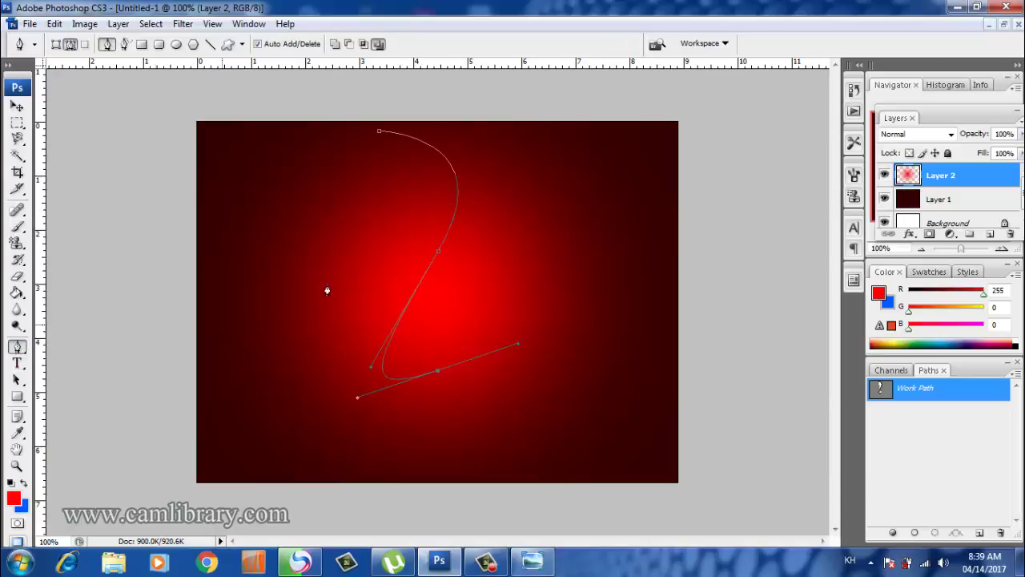
{"action": "right_click", "coordinate": [434, 240]}
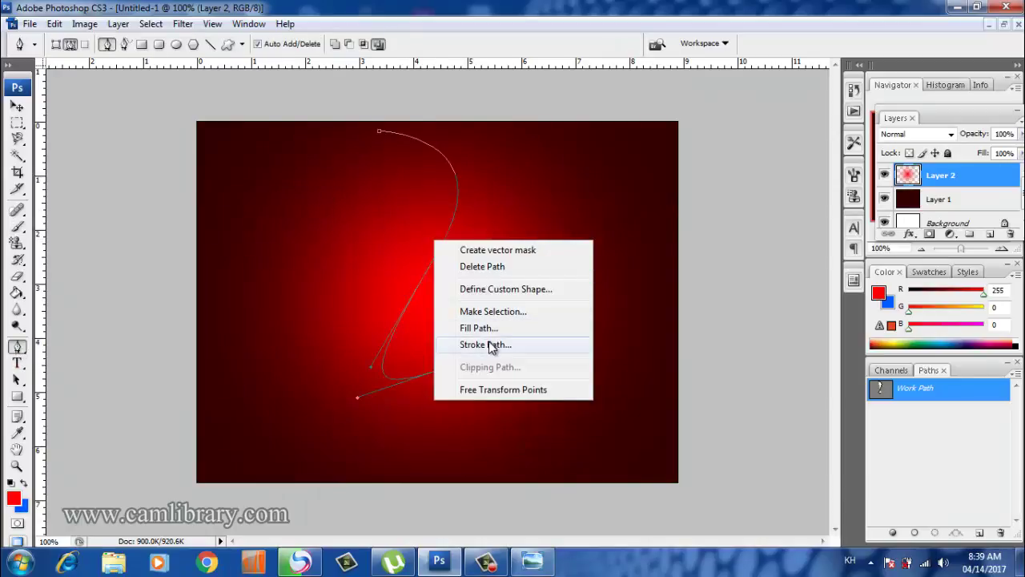
{"action": "left_click", "coordinate": [486, 345]}
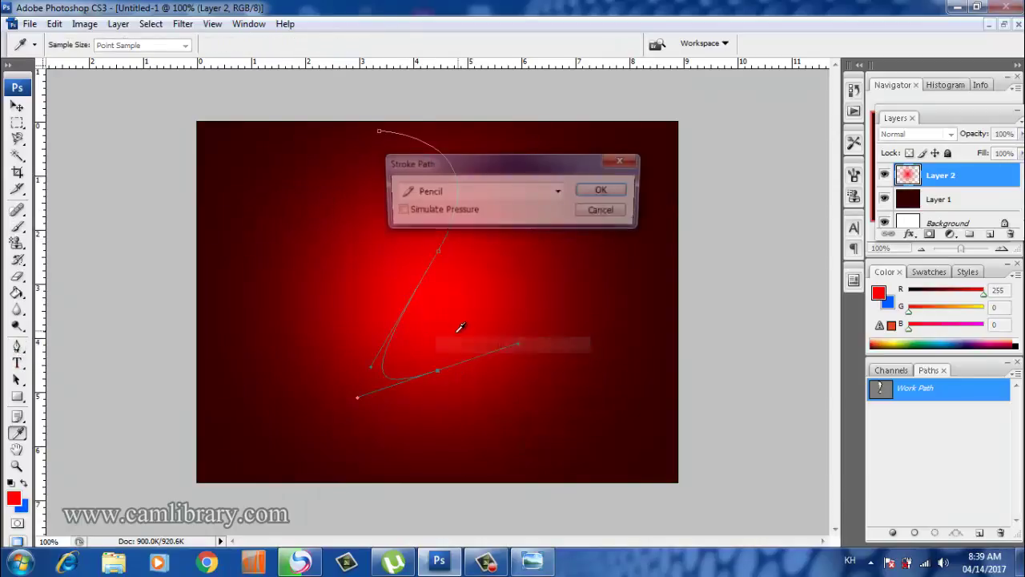
{"action": "left_click", "coordinate": [559, 193]}
{"action": "left_click", "coordinate": [485, 228]}
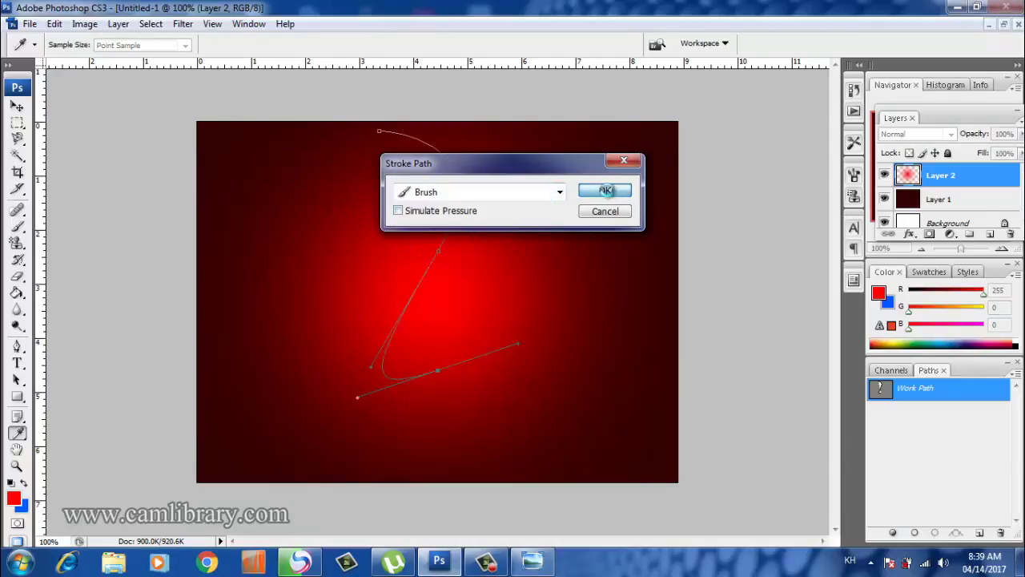
{"action": "left_click", "coordinate": [607, 192]}
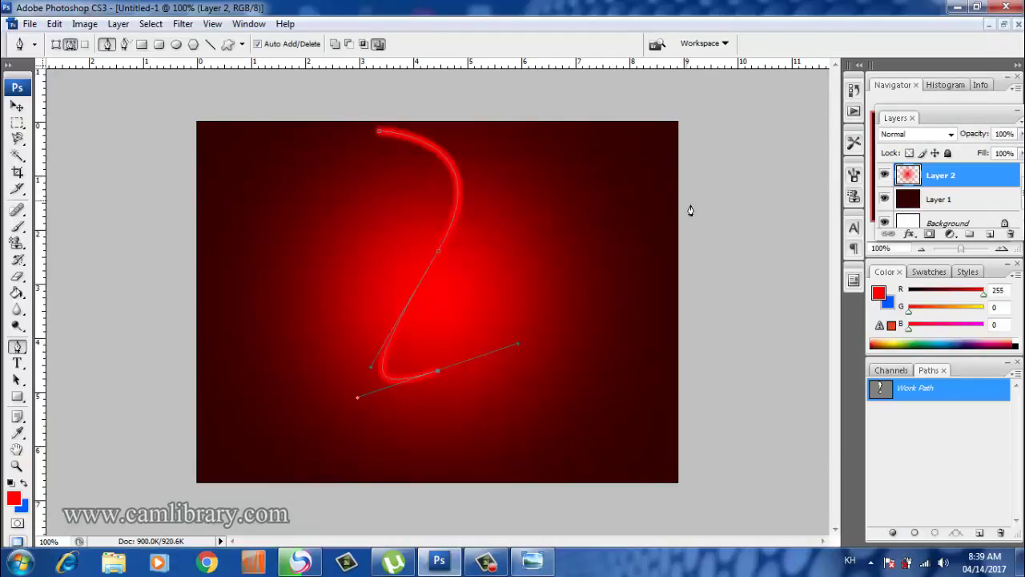
{"action": "left_click", "coordinate": [17, 106]}
- Hide the work path, undo a trial move of the red stroke, and deselect
{"action": "key", "text": "Return"}
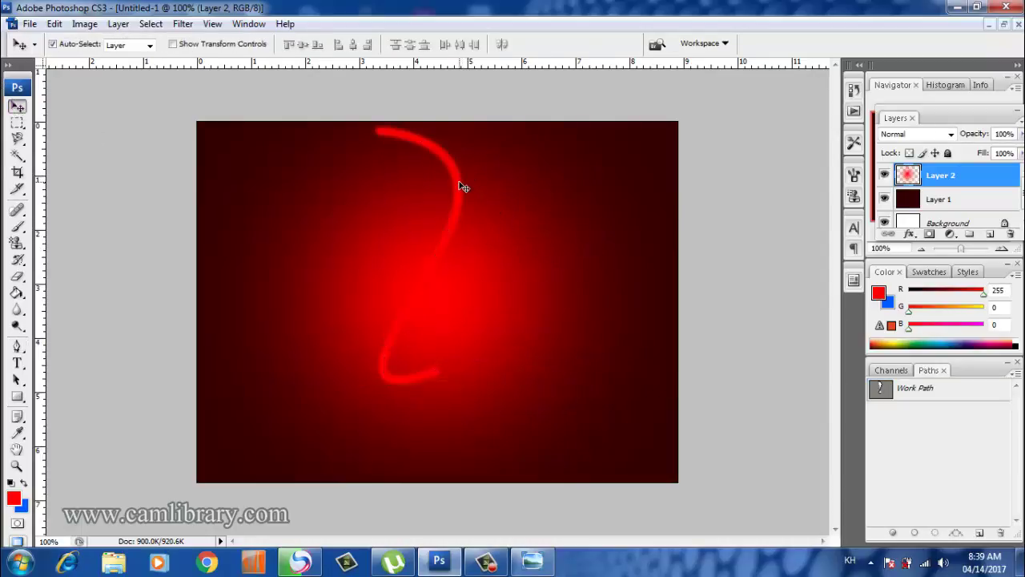
{"action": "left_click_drag", "start_coordinate": [463, 186], "coordinate": [604, 209]}
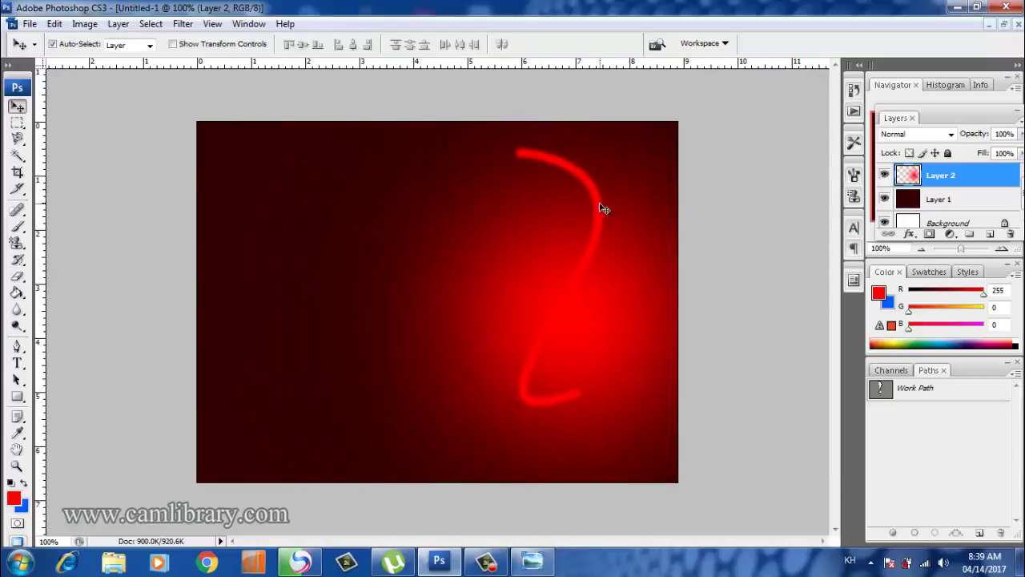
{"action": "key", "text": "ctrl+z"}
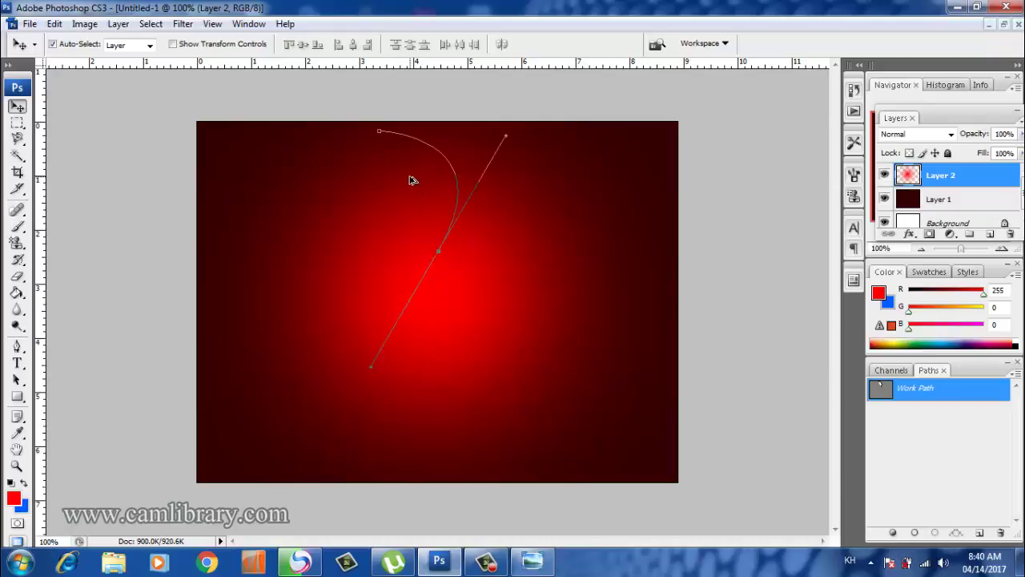
{"action": "key", "text": "ctrl+Return"}
{"action": "key", "text": "ctrl+d"}
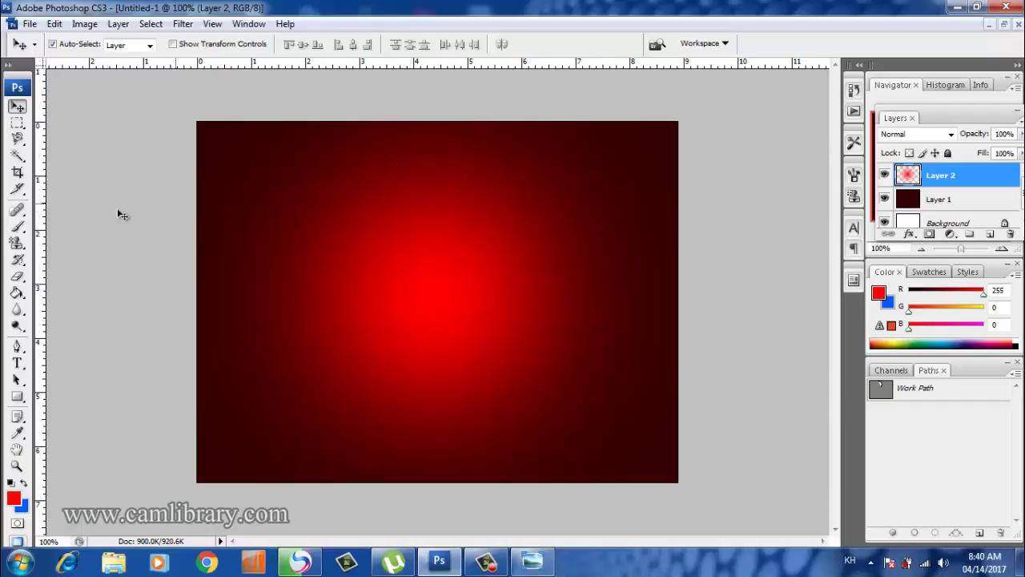
- Choose the Clone Stamp Tool, float the Untitled-1 window, and call up the Open dialog
{"action": "left_click", "coordinate": [17, 242]}
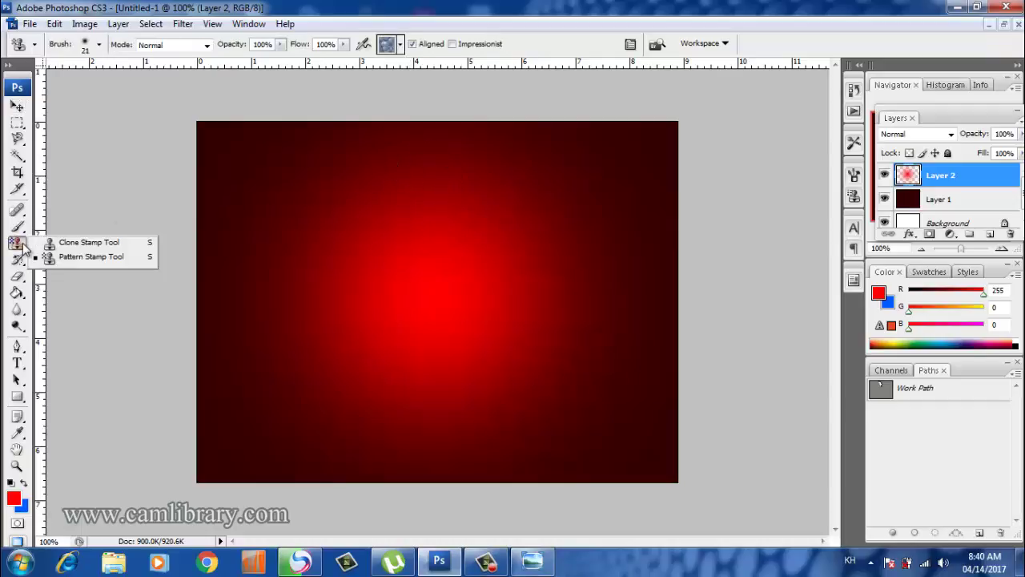
{"action": "left_click", "coordinate": [98, 243]}
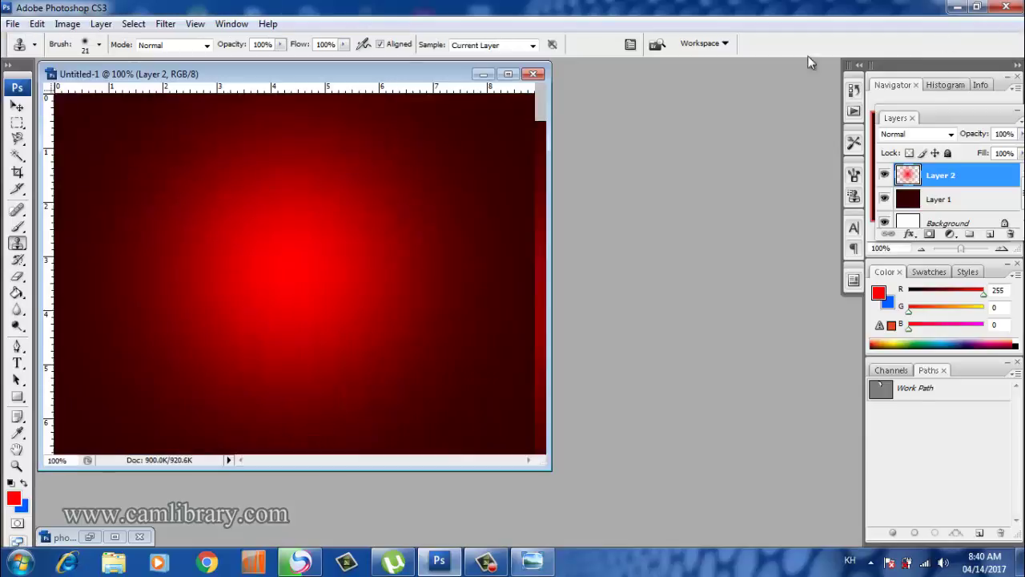
{"action": "left_click", "coordinate": [1003, 24]}
{"action": "double_click", "coordinate": [658, 164]}
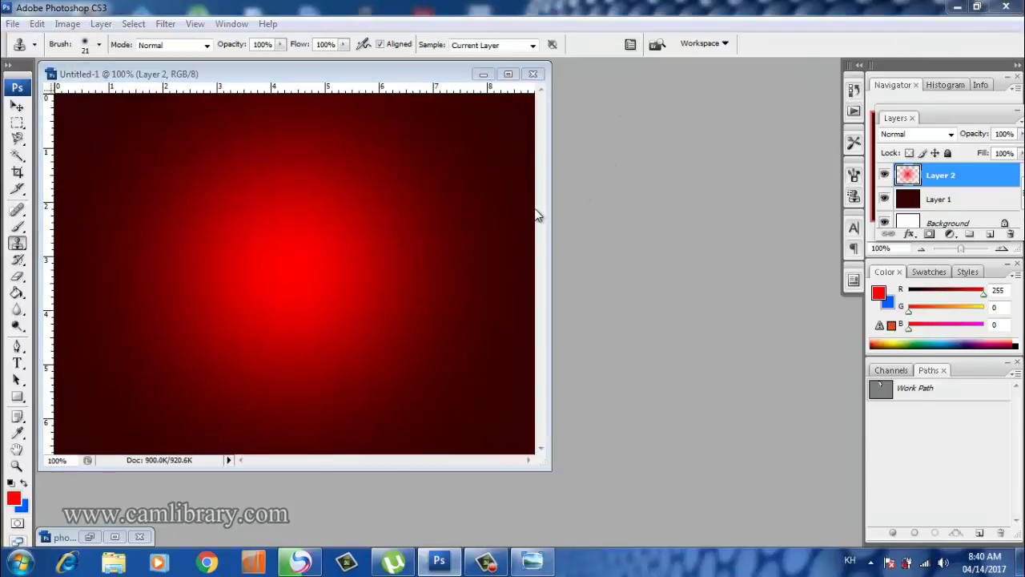
- Browse drive D: into the soben english folder and back out
{"action": "left_click", "coordinate": [353, 253]}
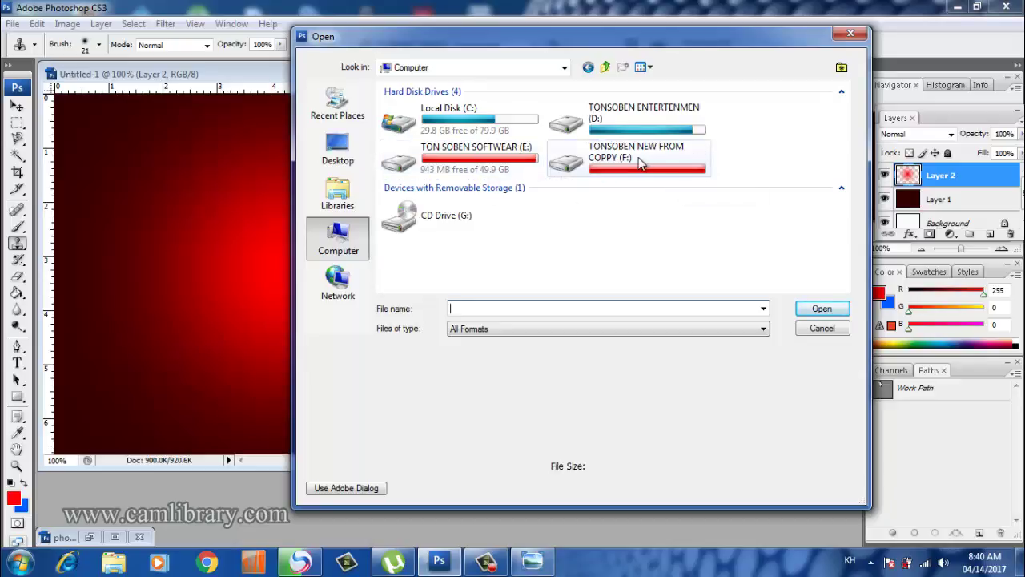
{"action": "double_click", "coordinate": [637, 118]}
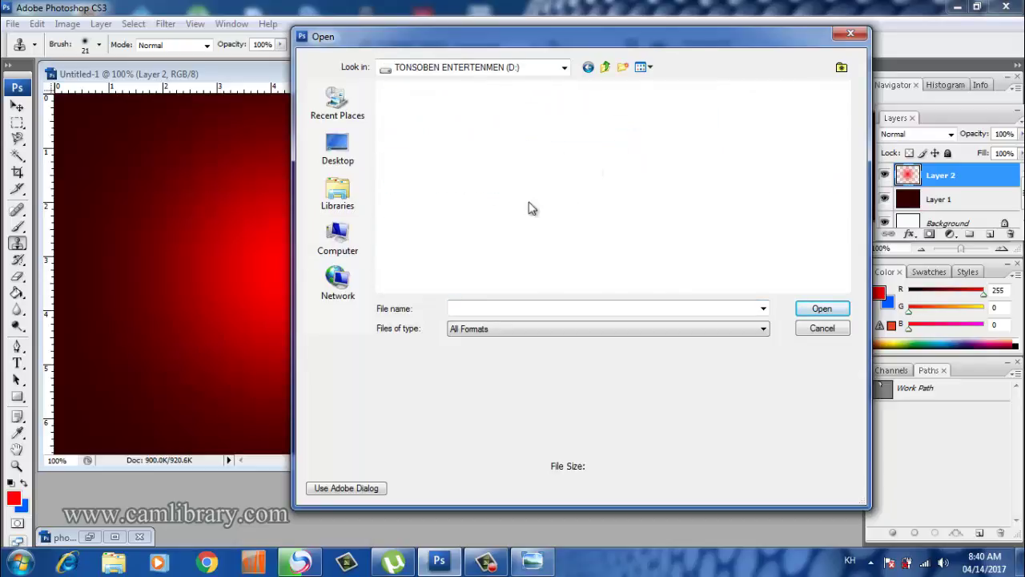
{"action": "scroll", "coordinate": [512, 192], "scroll_direction": "down", "scroll_amount": 3}
{"action": "scroll", "coordinate": [480, 176], "scroll_direction": "down", "scroll_amount": 3}
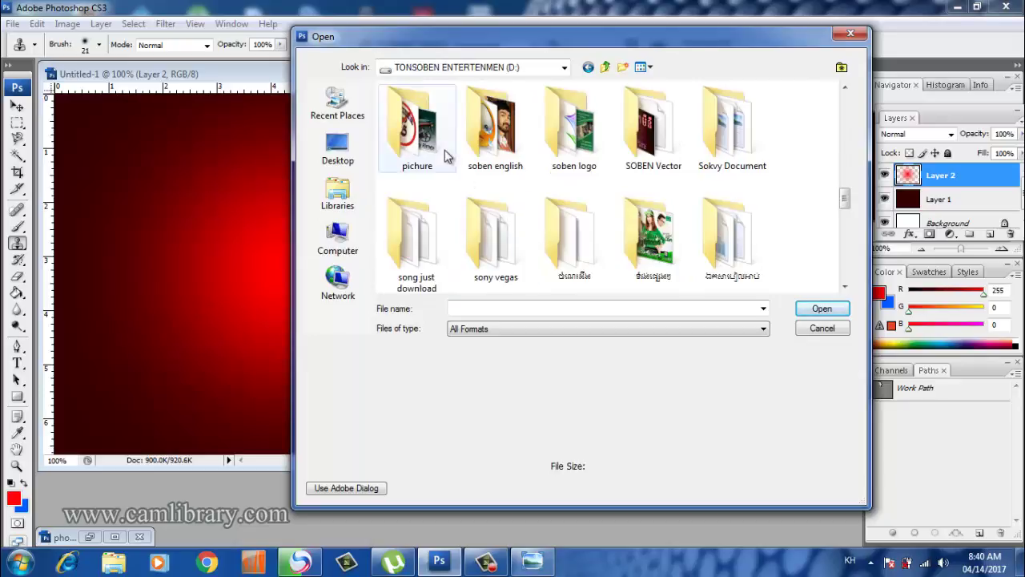
{"action": "double_click", "coordinate": [493, 128]}
{"action": "left_click", "coordinate": [604, 68]}
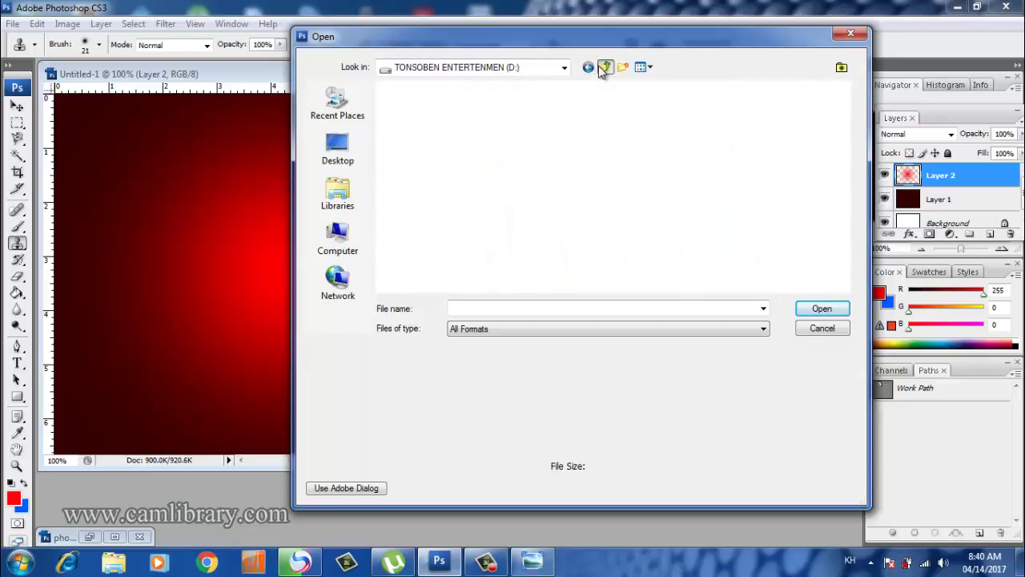
- Open the 000001 photo from the pichure folder on drive D:
{"action": "double_click", "coordinate": [411, 237]}
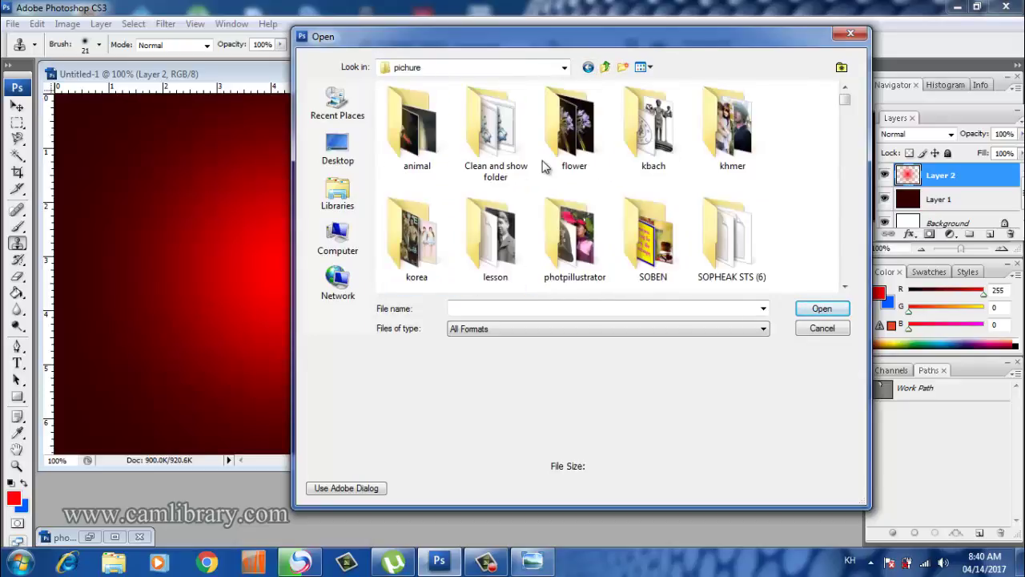
{"action": "scroll", "coordinate": [543, 166], "scroll_direction": "down", "scroll_amount": 2}
{"action": "scroll", "coordinate": [543, 165], "scroll_direction": "down", "scroll_amount": 3}
{"action": "scroll", "coordinate": [543, 166], "scroll_direction": "down", "scroll_amount": 3}
{"action": "scroll", "coordinate": [543, 166], "scroll_direction": "down", "scroll_amount": 2}
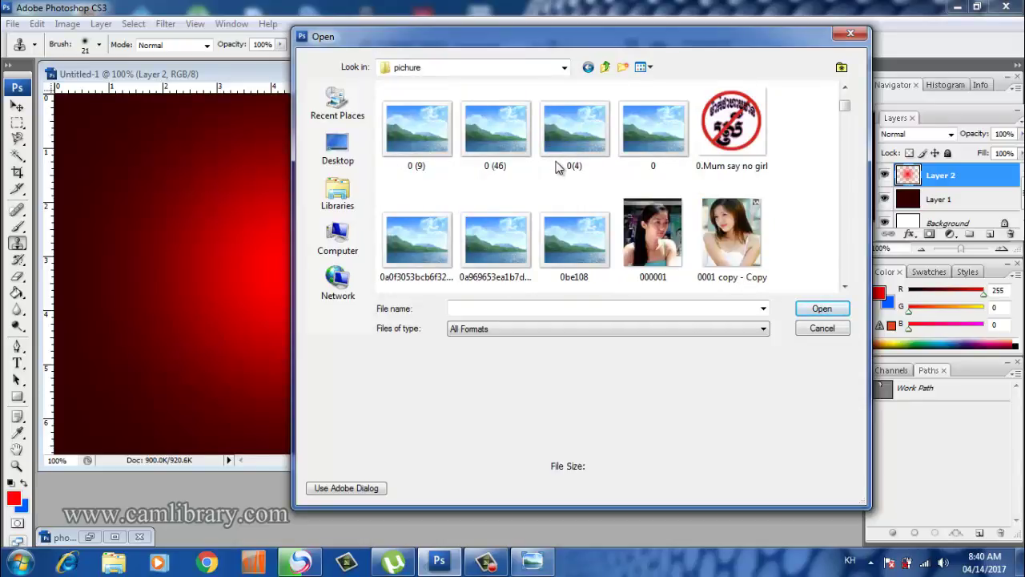
{"action": "left_click", "coordinate": [655, 231]}
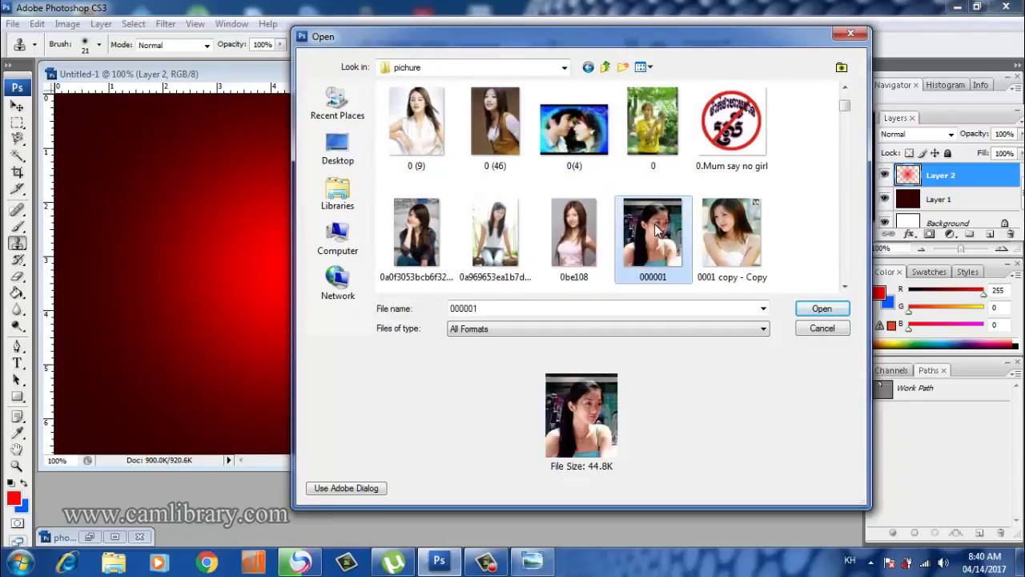
{"action": "double_click", "coordinate": [655, 229]}
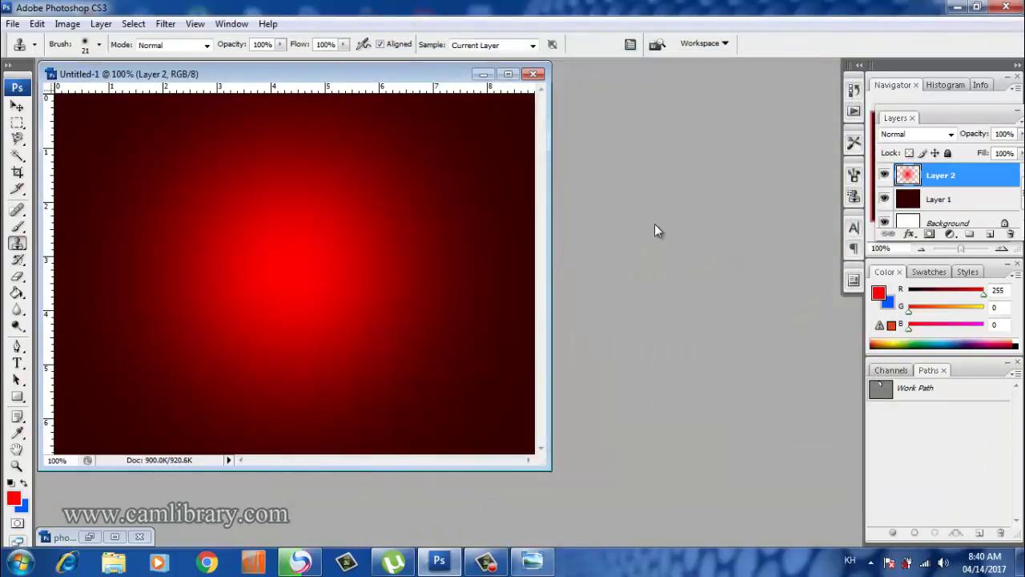
- Move the 000001 photo aside and select a larger Clone Stamp brush
{"action": "left_click_drag", "start_coordinate": [82, 93], "coordinate": [516, 116]}
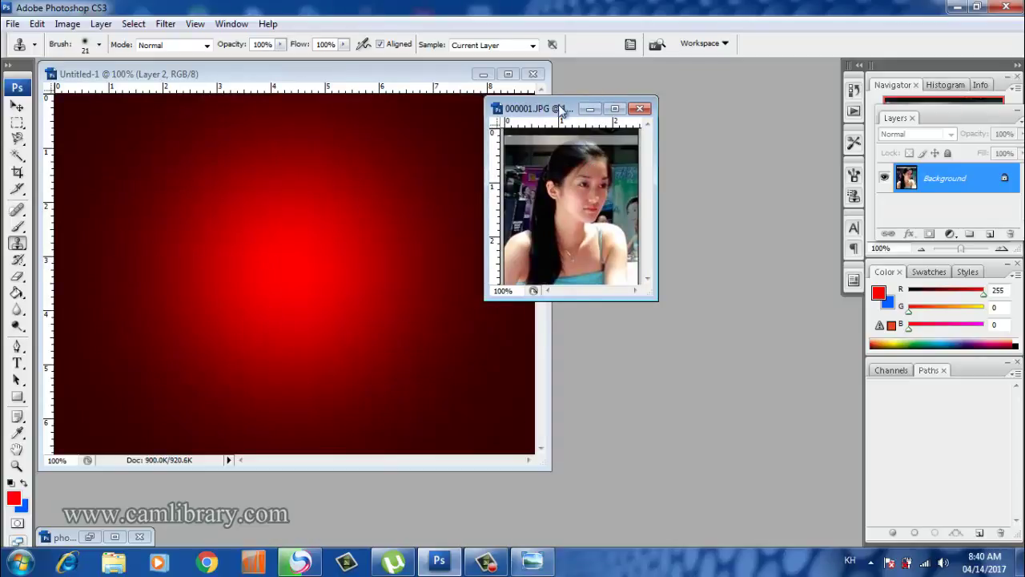
{"action": "left_click_drag", "start_coordinate": [559, 108], "coordinate": [685, 113]}
{"action": "left_click", "coordinate": [17, 242]}
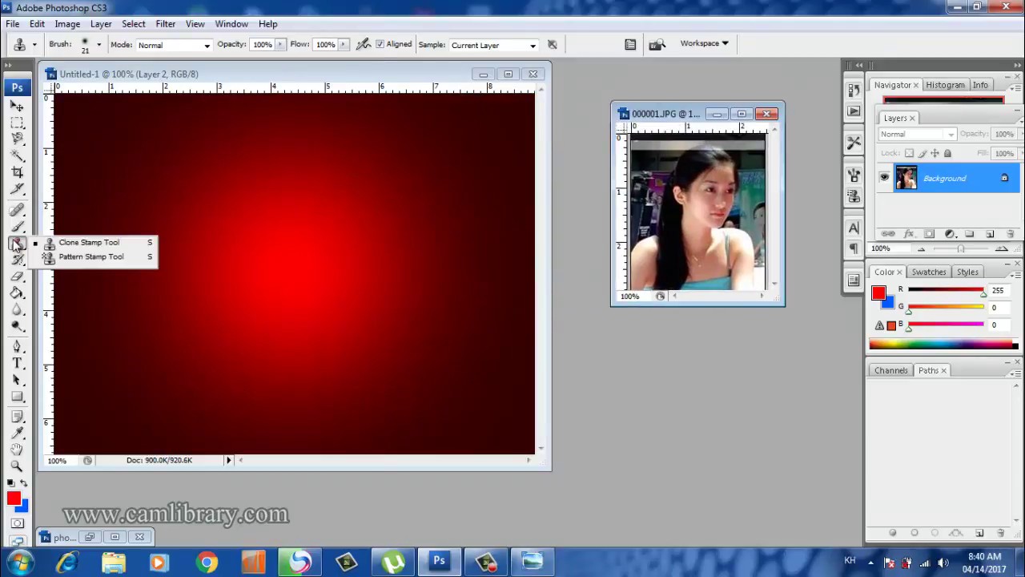
{"action": "left_click", "coordinate": [95, 242]}
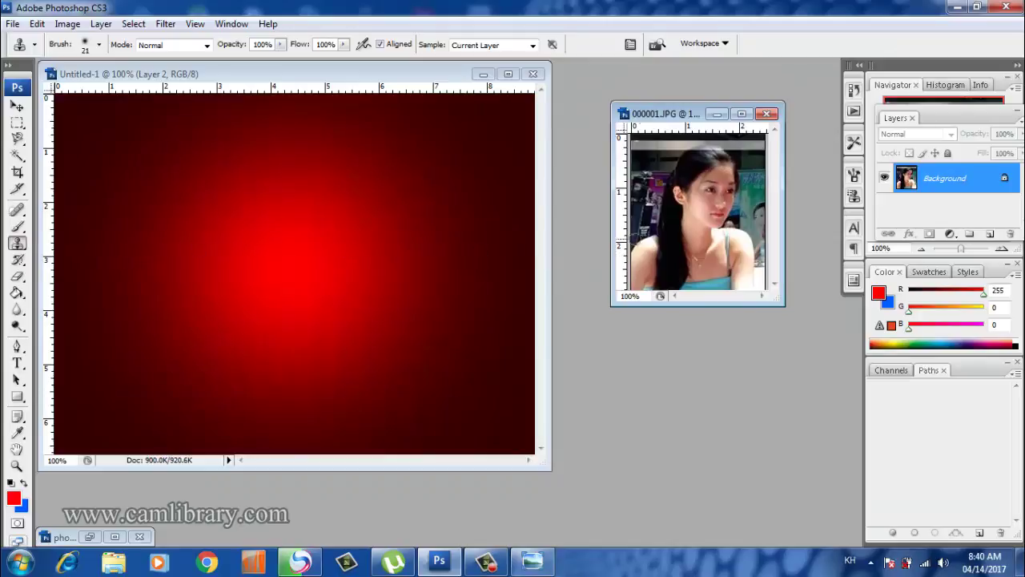
{"action": "key", "text": "bracketright"}
{"action": "key", "text": "bracketright"}
{"action": "key", "text": "bracketright"}
{"action": "key", "text": "bracketright"}
{"action": "key", "text": "bracketright"}
{"action": "key", "text": "bracketright"}
{"action": "key", "text": "bracketright"}
{"action": "key", "text": "bracketright"}
{"action": "key", "text": "bracketright"}
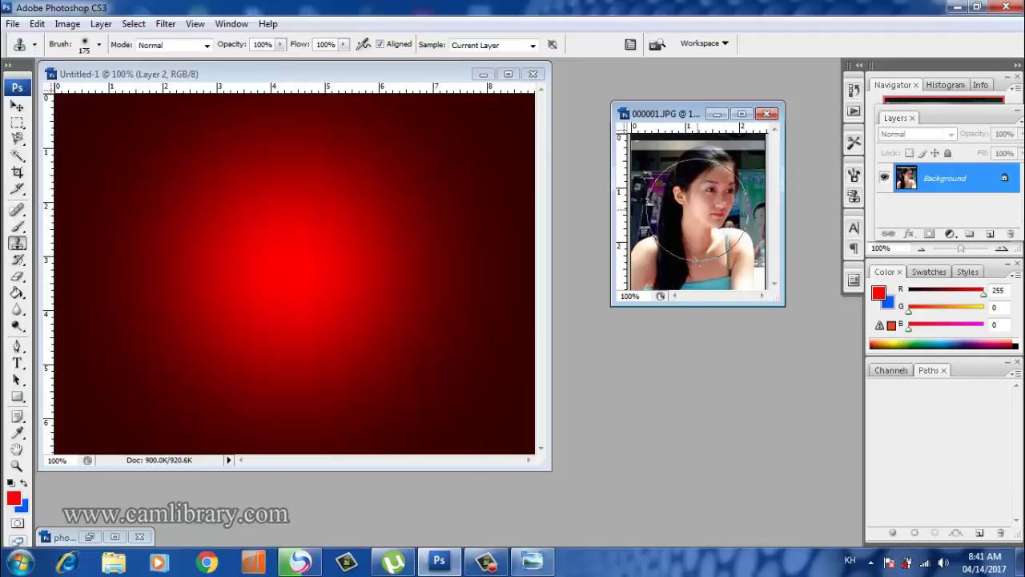
- Clone the girl's face onto the red canvas, undo it, and close 000001
{"action": "left_click", "coordinate": [697, 210], "text": "alt"}
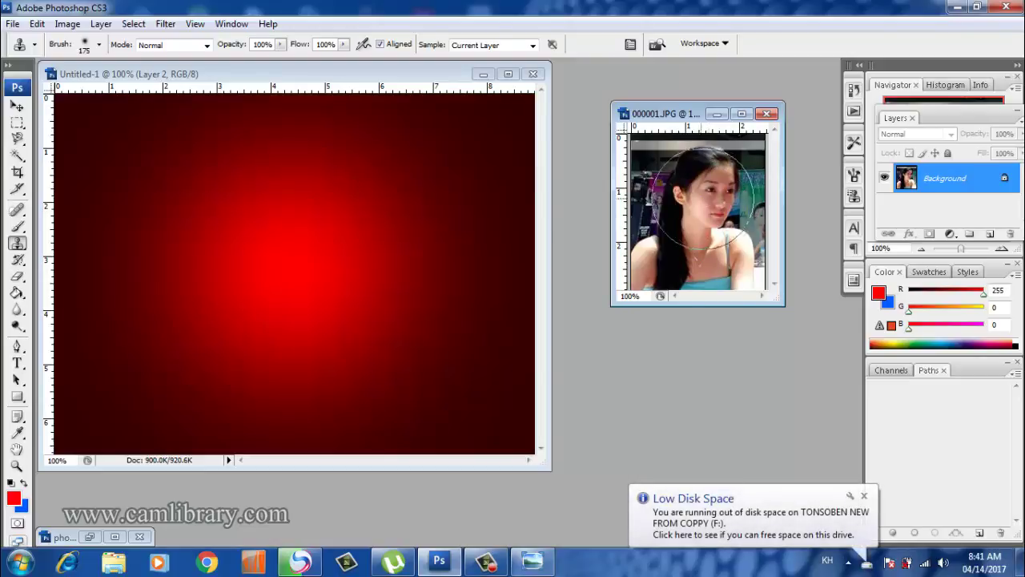
{"action": "mouse_move", "coordinate": [287, 260]}
{"action": "left_mouse_down"}
{"action": "mouse_move", "coordinate": [272, 256]}
{"action": "mouse_move", "coordinate": [313, 272]}
{"action": "left_mouse_up"}
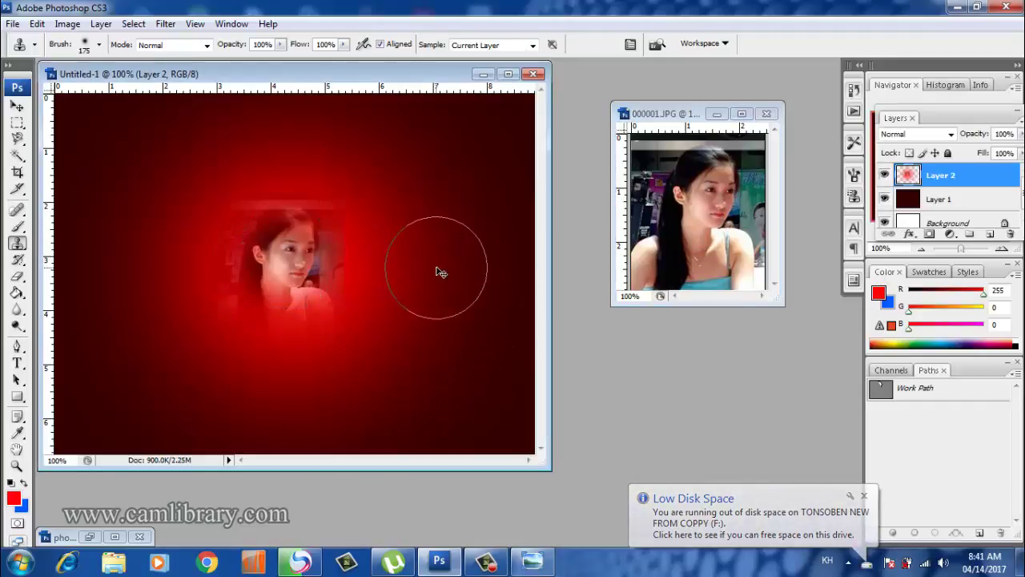
{"action": "key", "text": "ctrl+z"}
{"action": "left_click", "coordinate": [770, 121]}
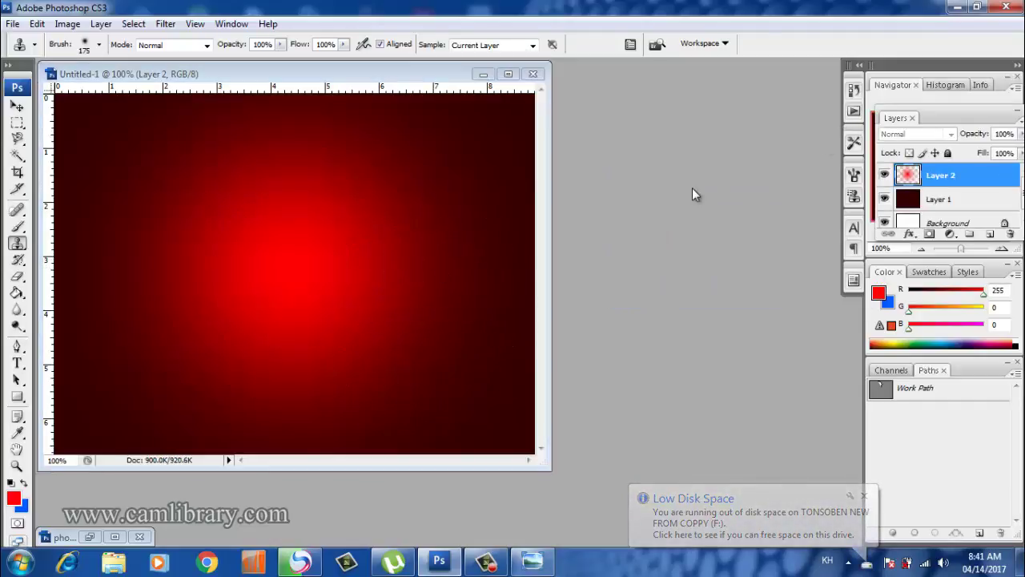
- Bring up the Open dialog and scroll the file list to find 003571
{"action": "double_click", "coordinate": [718, 286]}
{"action": "left_click_drag", "start_coordinate": [845, 101], "coordinate": [847, 144]}
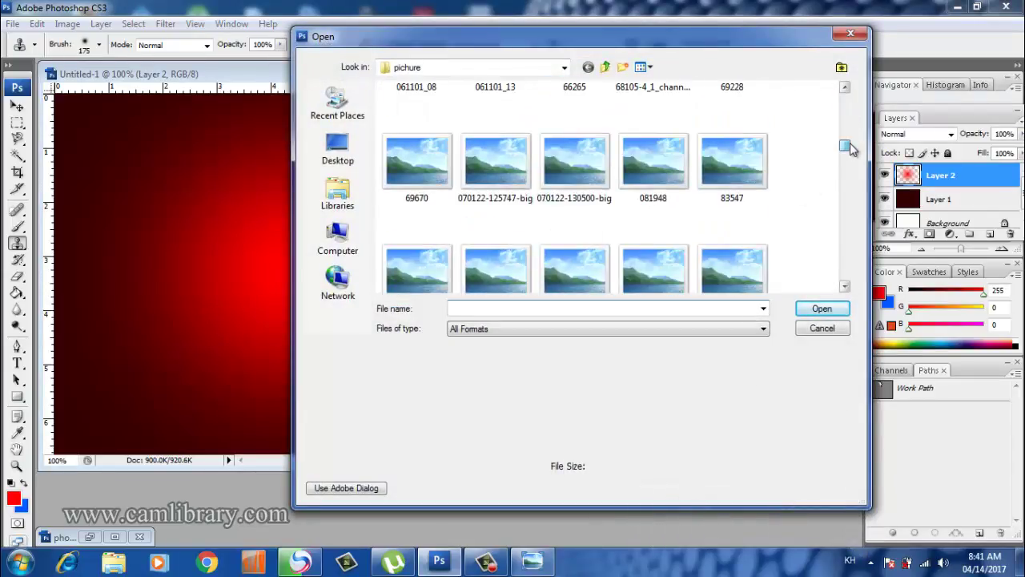
{"action": "left_click", "coordinate": [844, 87]}
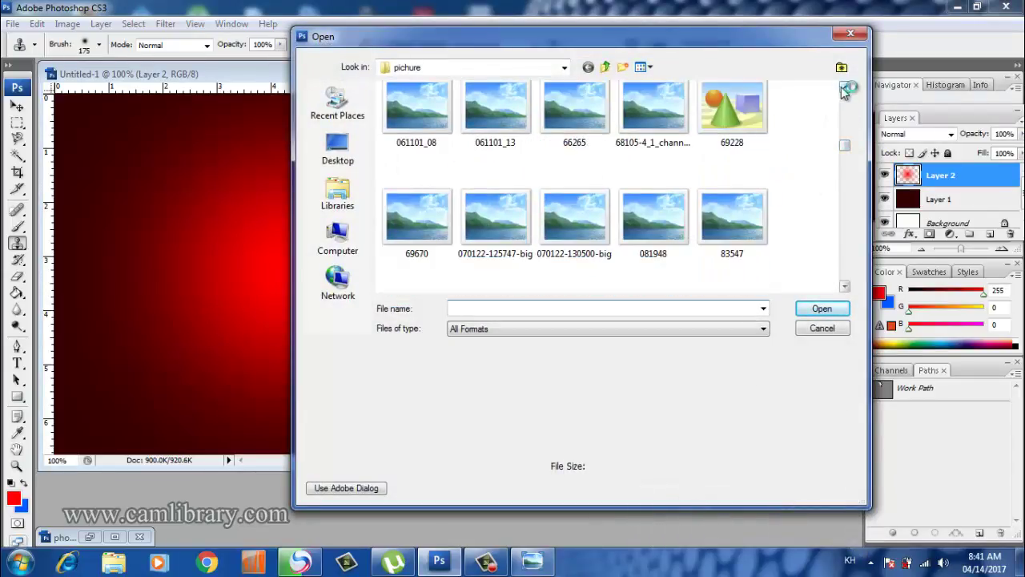
{"action": "left_click", "coordinate": [844, 86]}
{"action": "left_click", "coordinate": [845, 87]}
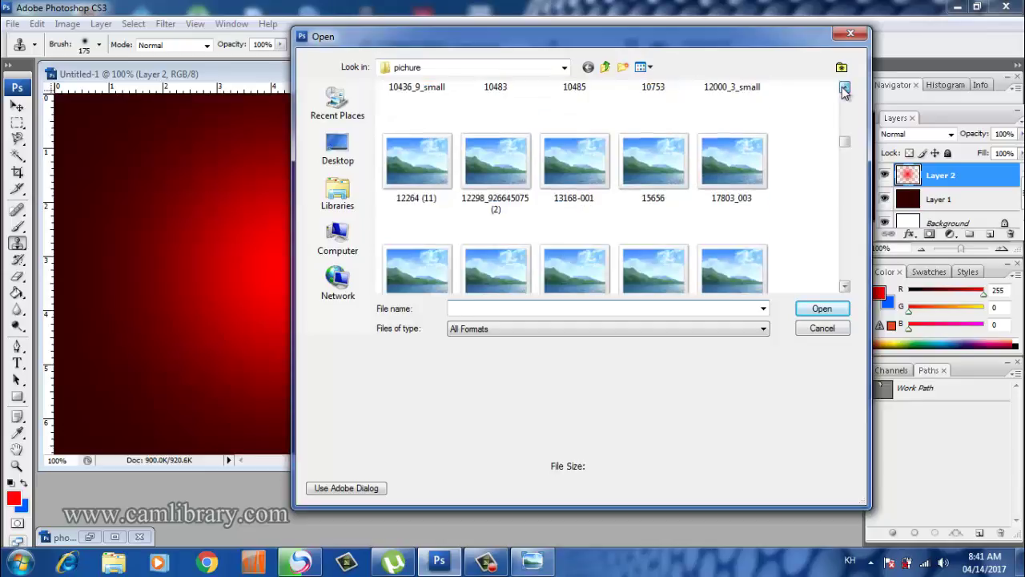
{"action": "left_click", "coordinate": [844, 87]}
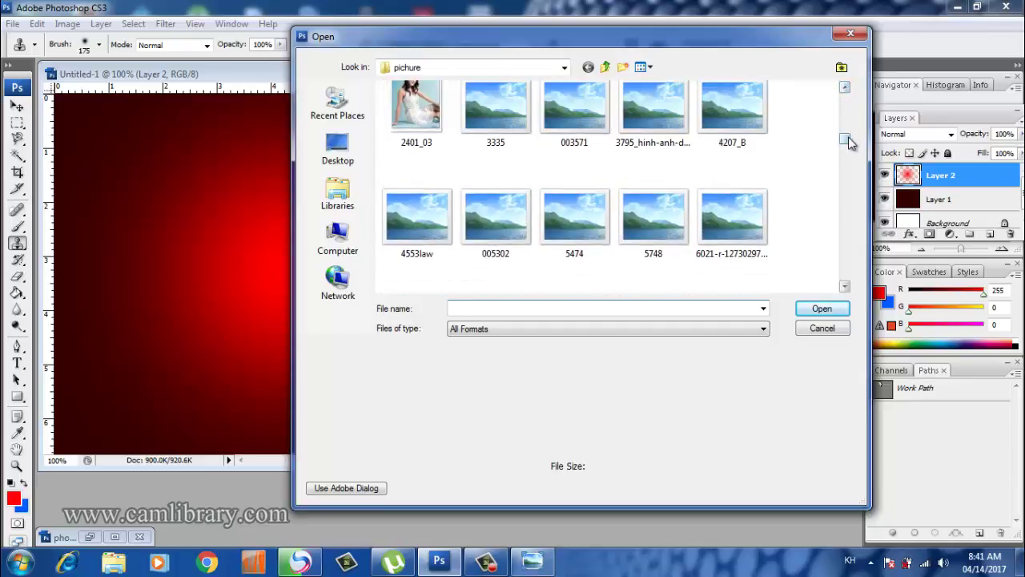
{"action": "left_click_drag", "start_coordinate": [842, 137], "coordinate": [849, 138]}
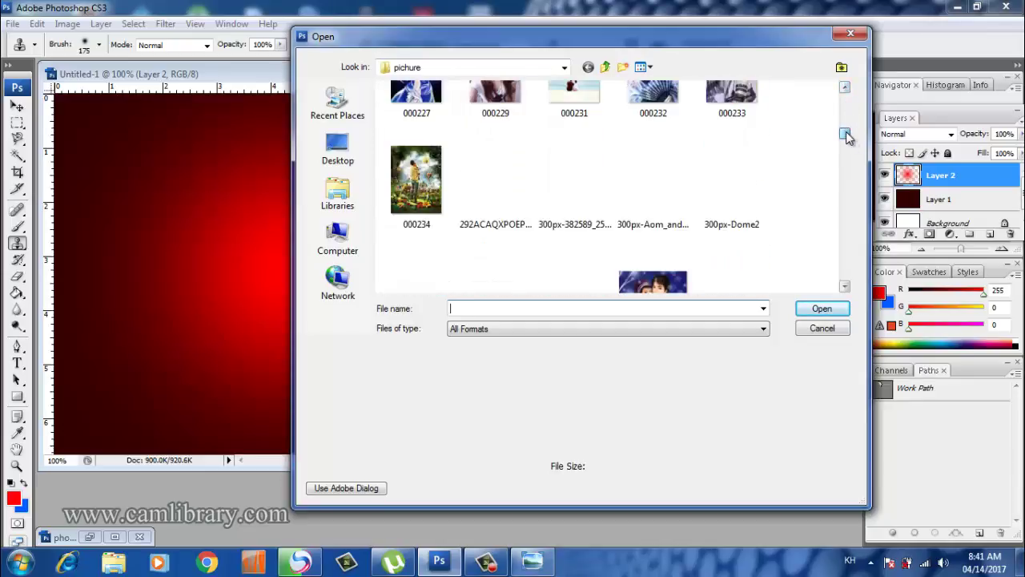
{"action": "left_click", "coordinate": [844, 285]}
{"action": "left_click", "coordinate": [844, 286]}
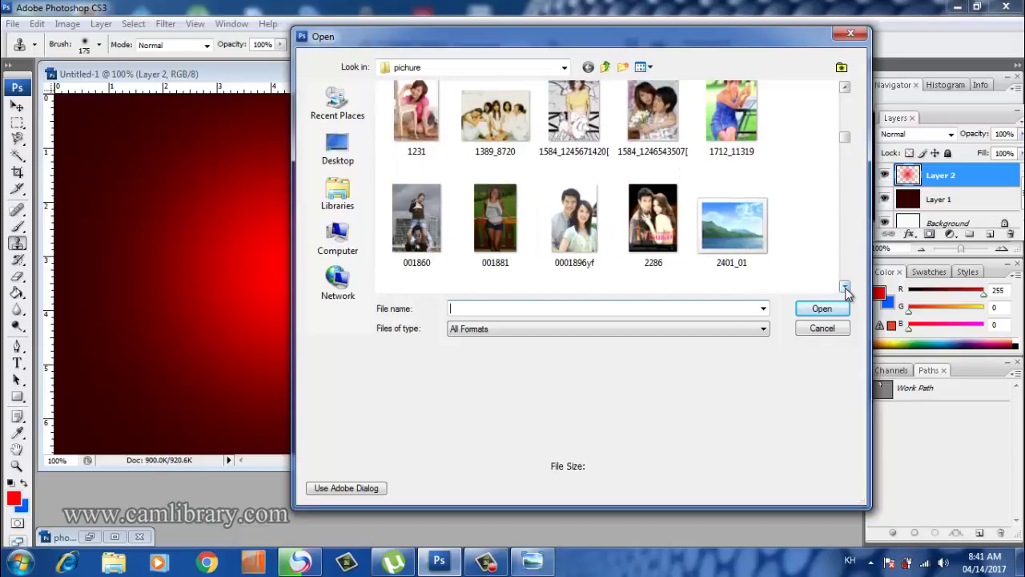
{"action": "left_click", "coordinate": [844, 286]}
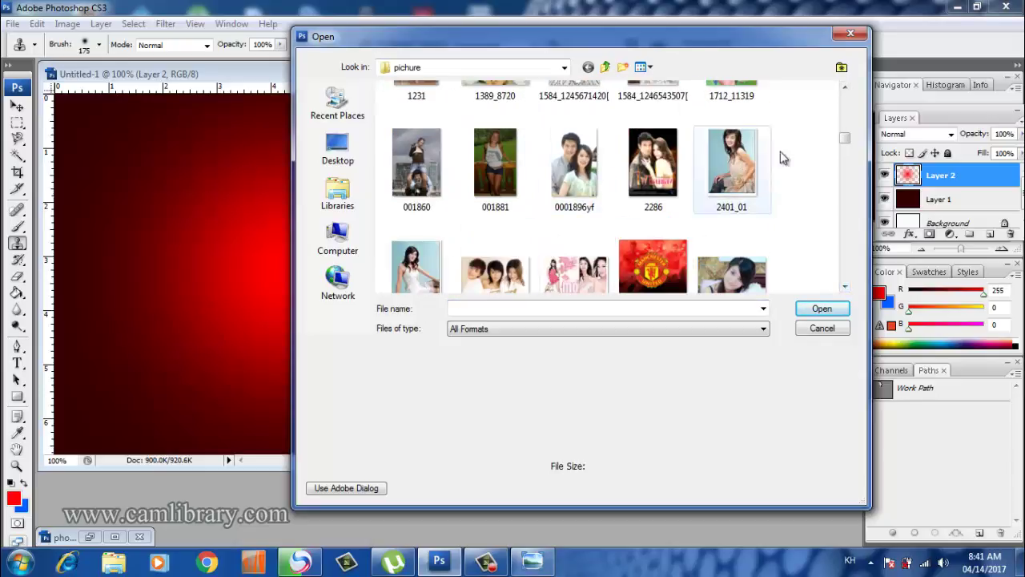
- Open 003571.jpg and place its window beside the red canvas
{"action": "left_click", "coordinate": [578, 276]}
{"action": "double_click", "coordinate": [579, 275]}
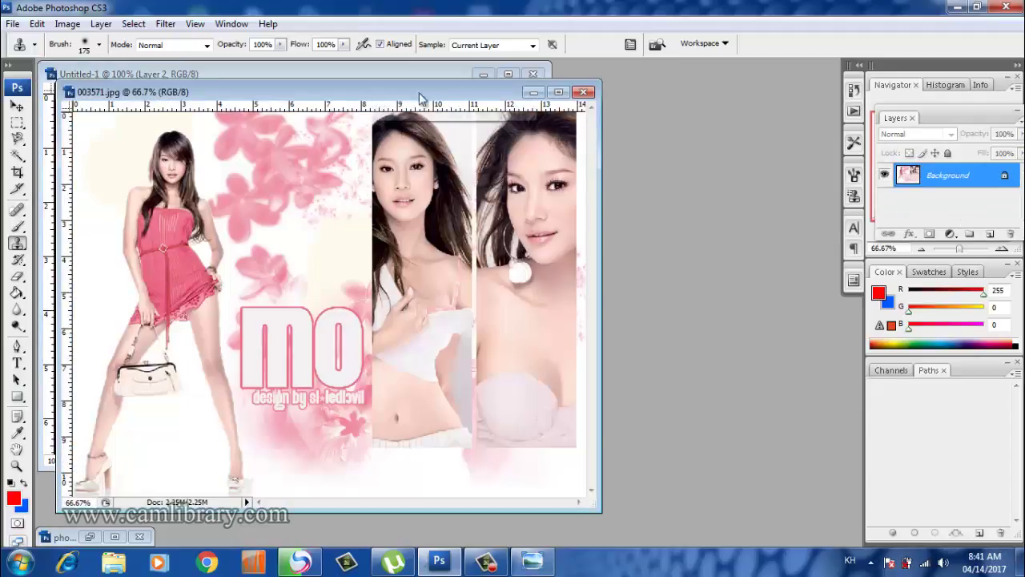
{"action": "mouse_move", "coordinate": [421, 97]}
{"action": "left_mouse_down"}
{"action": "mouse_move", "coordinate": [638, 98]}
{"action": "mouse_move", "coordinate": [590, 107]}
{"action": "left_mouse_up"}
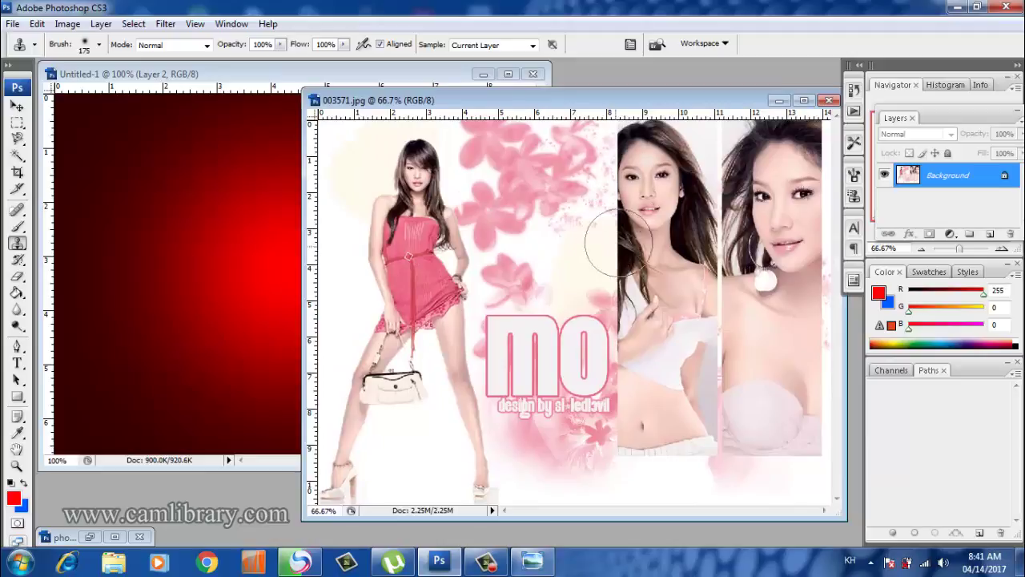
- Clone the pink flowers and 'mo' letters from 003571.jpg onto the canvas, then close the photo
{"action": "key", "text": "bracketright"}
{"action": "key", "text": "bracketright"}
{"action": "key", "text": "bracketright"}
{"action": "key", "text": "bracketright"}
{"action": "key", "text": "bracketright"}
{"action": "key", "text": "bracketright"}
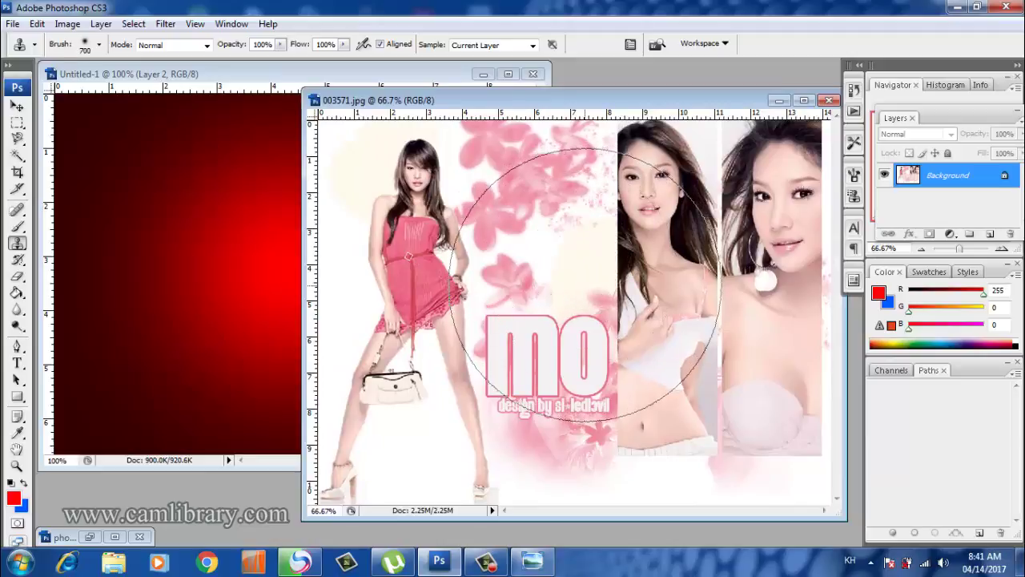
{"action": "left_click", "coordinate": [584, 293], "text": "alt"}
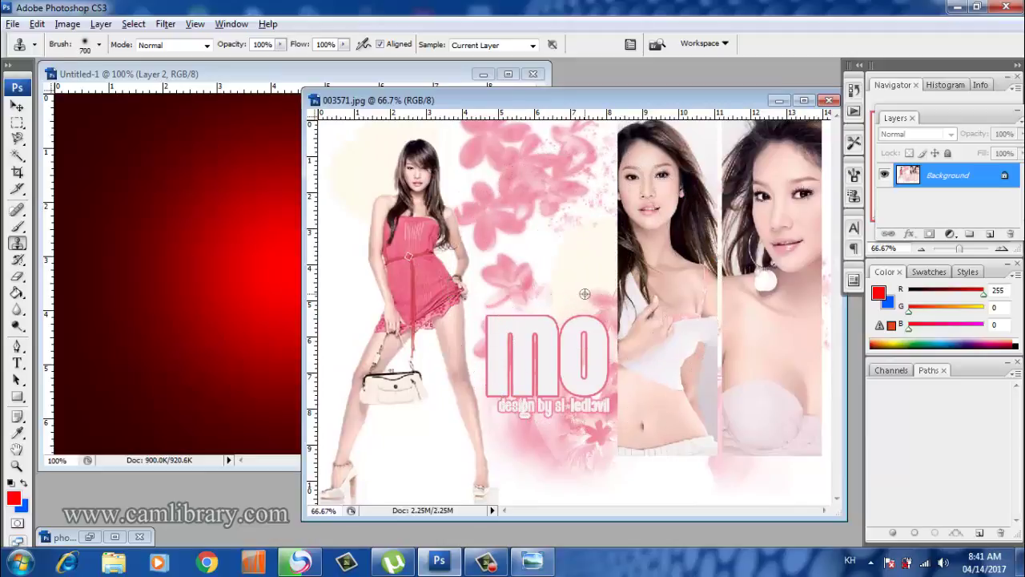
{"action": "left_click", "coordinate": [262, 75]}
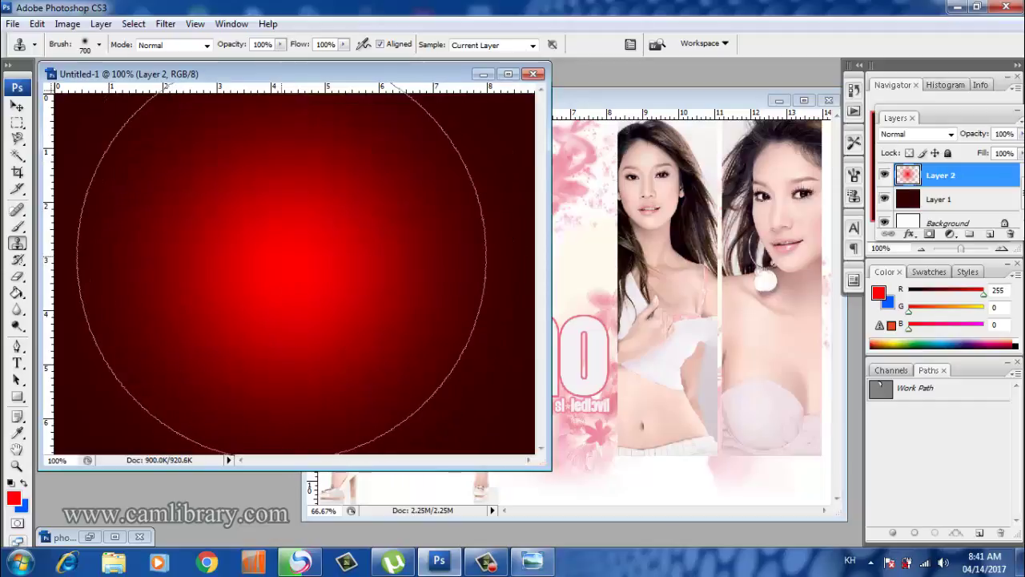
{"action": "key", "text": "bracketleft"}
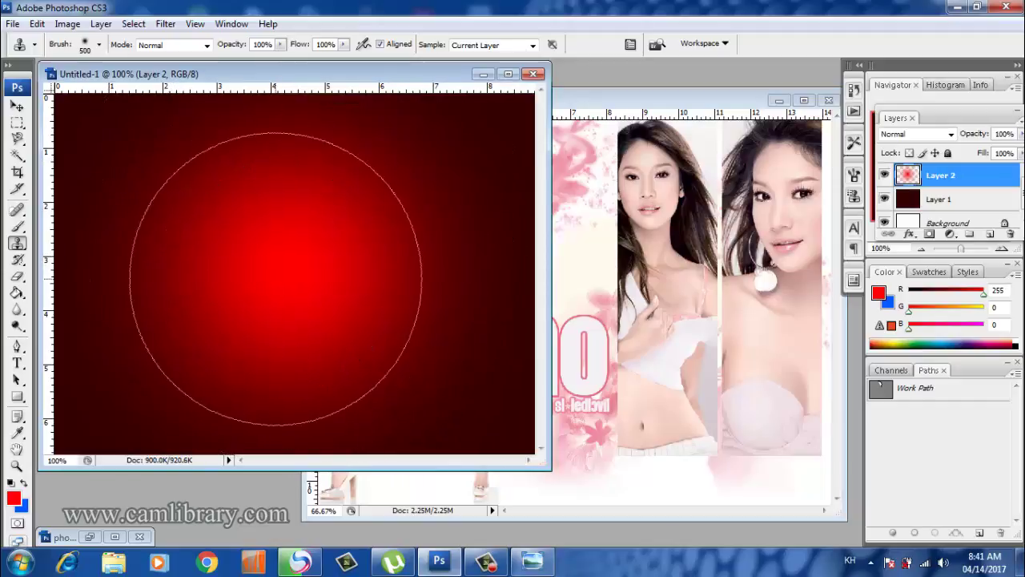
{"action": "left_click", "coordinate": [248, 248]}
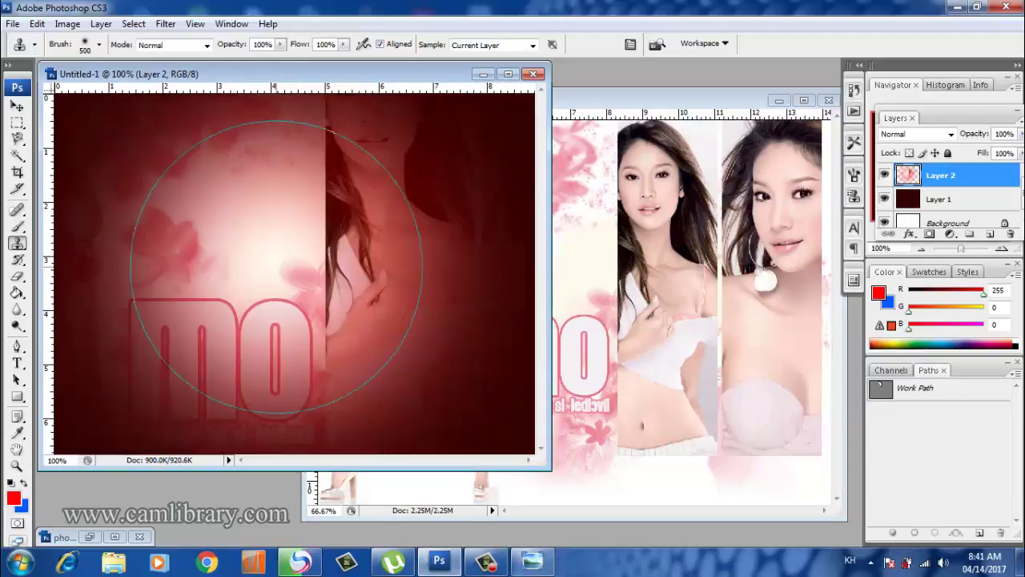
{"action": "left_click", "coordinate": [828, 101]}
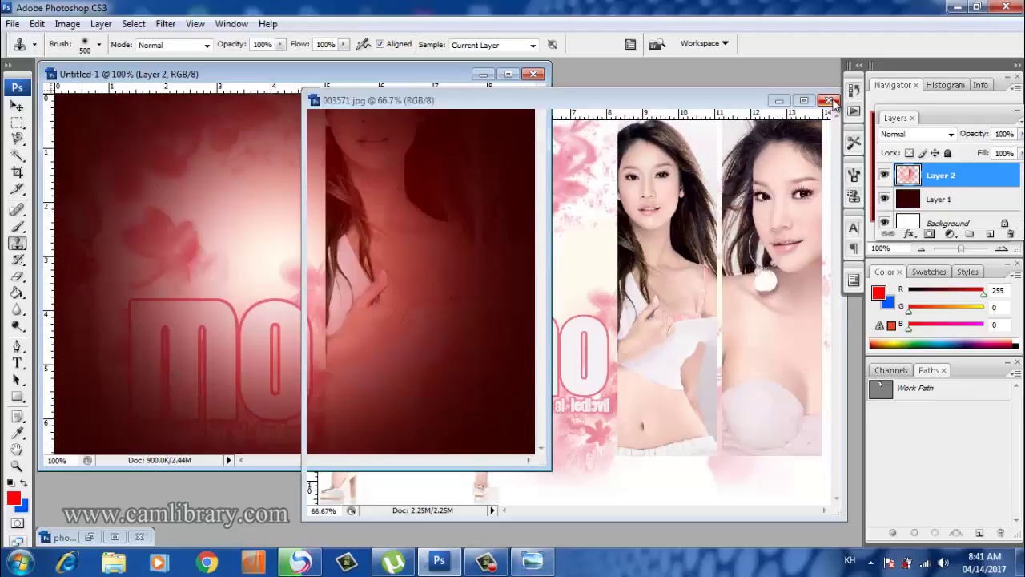
{"action": "left_click", "coordinate": [508, 73]}
- Switch to the Pattern Stamp Tool and select the grey crumpled silver pattern
{"action": "scroll", "coordinate": [507, 228], "scroll_direction": "down", "scroll_amount": 3}
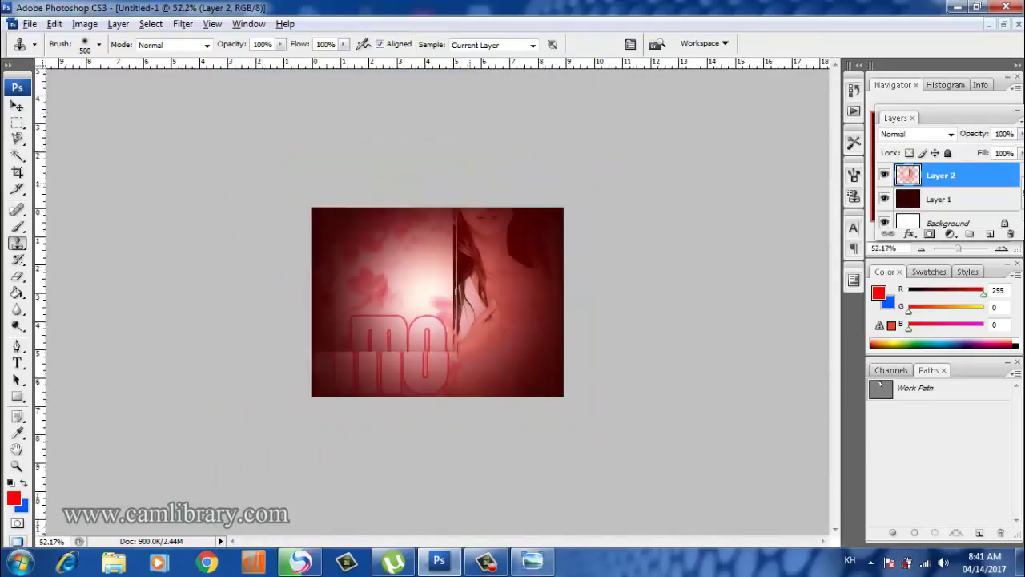
{"action": "scroll", "coordinate": [507, 228], "scroll_direction": "down", "scroll_amount": 2}
{"action": "scroll", "coordinate": [507, 229], "scroll_direction": "up", "scroll_amount": 2}
{"action": "scroll", "coordinate": [507, 228], "scroll_direction": "up", "scroll_amount": 2}
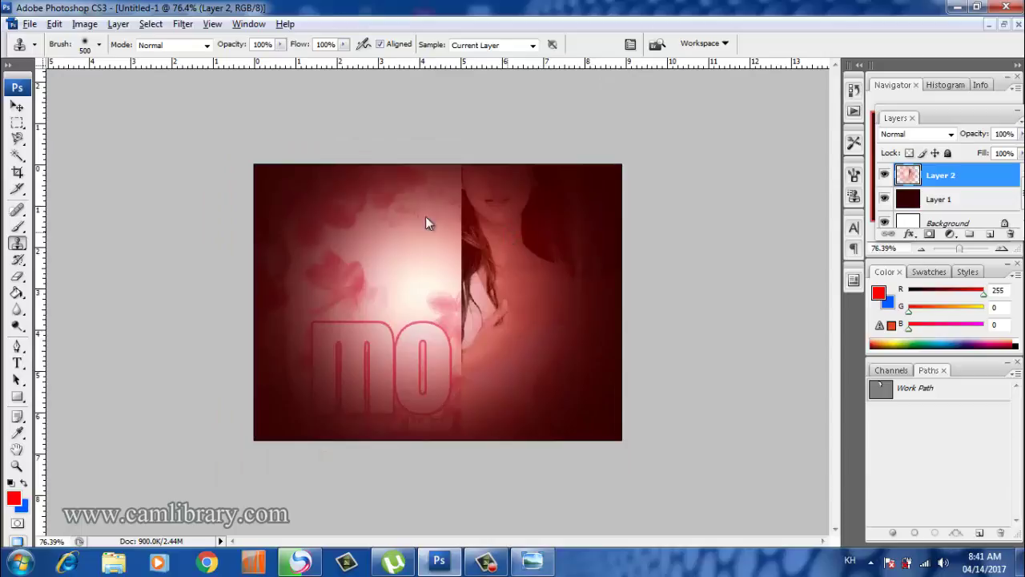
{"action": "right_click", "coordinate": [17, 244]}
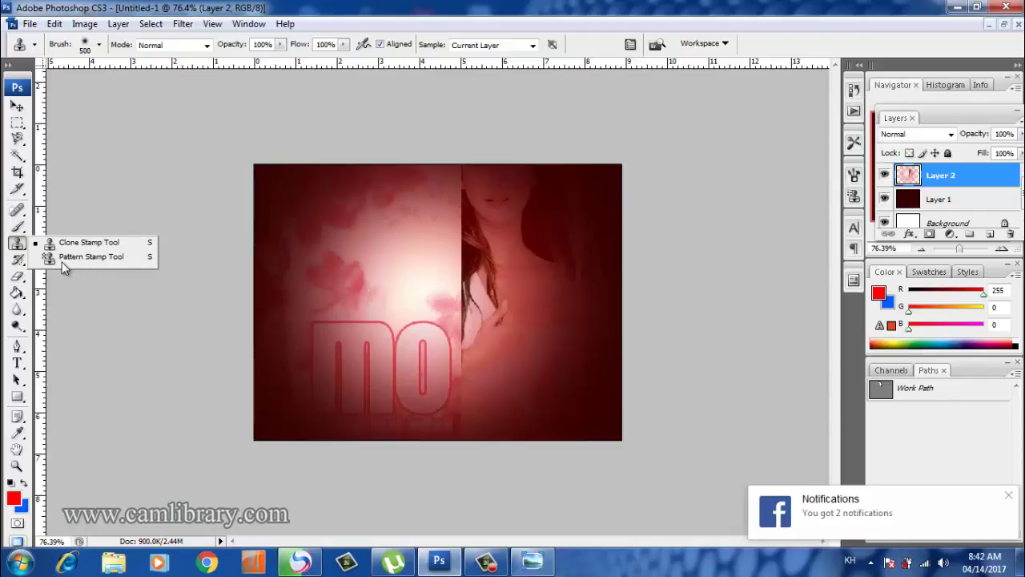
{"action": "left_click", "coordinate": [96, 257]}
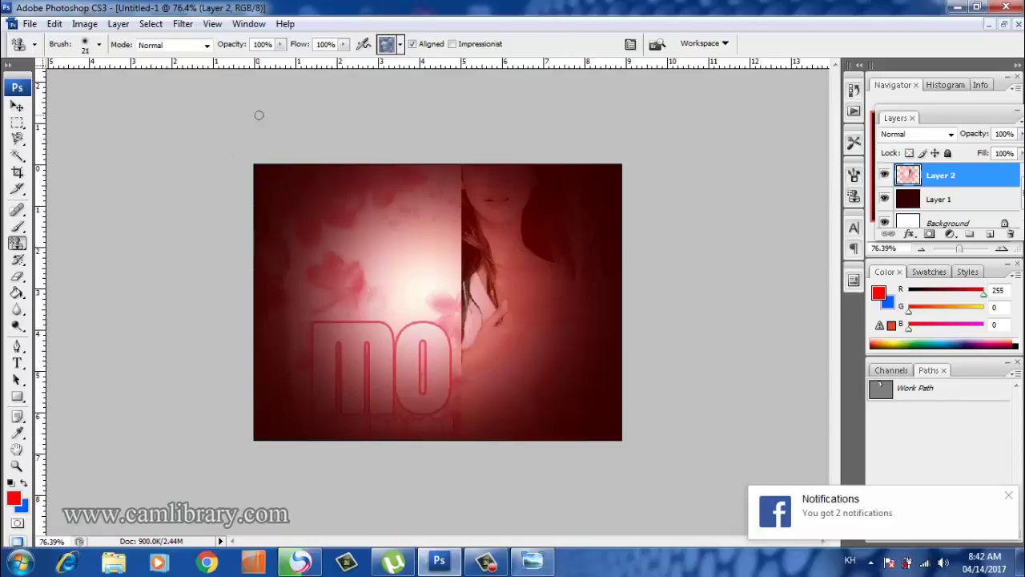
{"action": "left_click", "coordinate": [401, 44]}
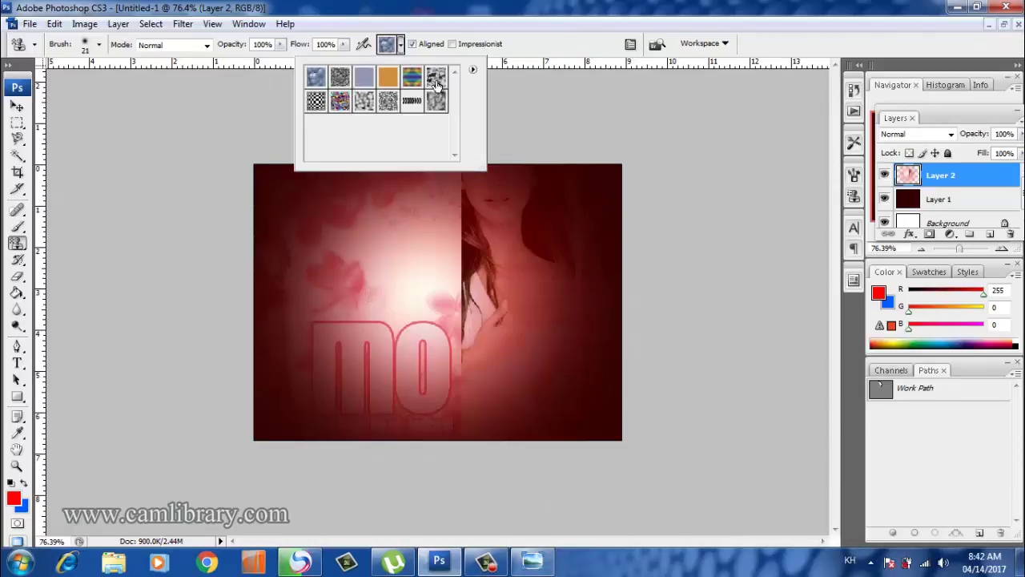
{"action": "left_click", "coordinate": [316, 77]}
{"action": "left_click", "coordinate": [435, 77]}
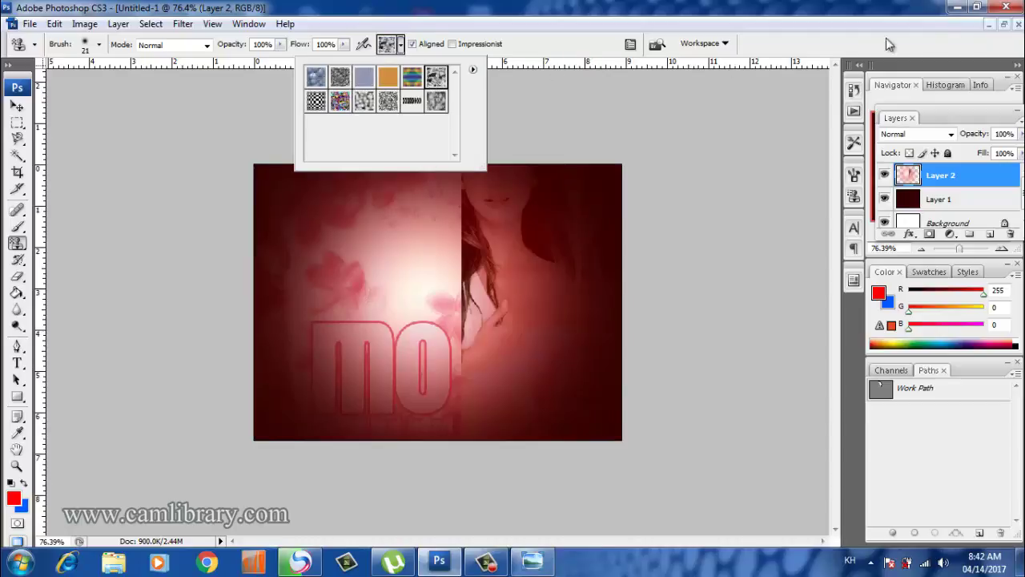
{"action": "left_click", "coordinate": [1003, 24]}
- Open the couple photo 01.jpg, accepting the colour profile prompt
{"action": "double_click", "coordinate": [811, 128]}
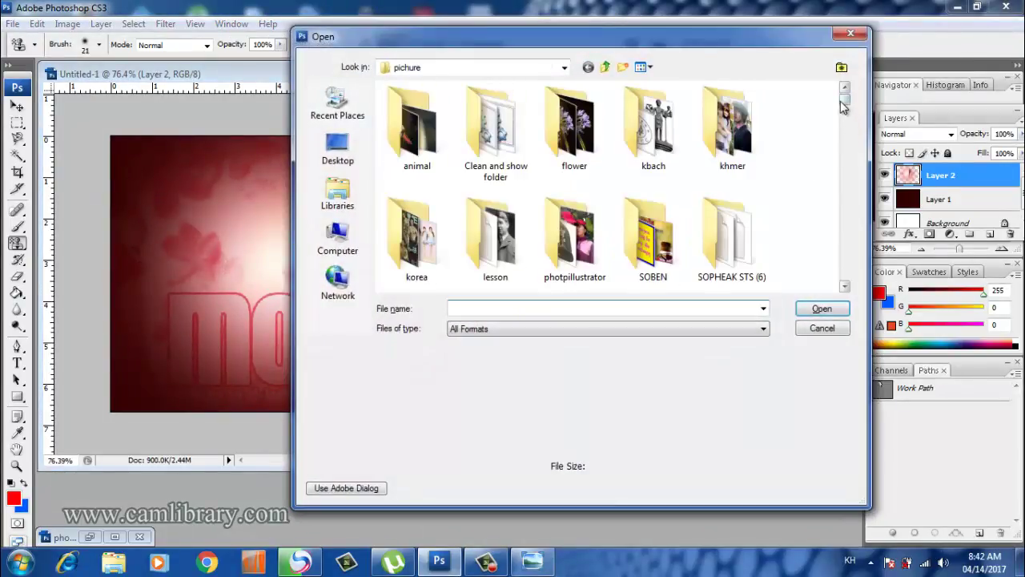
{"action": "left_click_drag", "start_coordinate": [843, 107], "coordinate": [853, 117]}
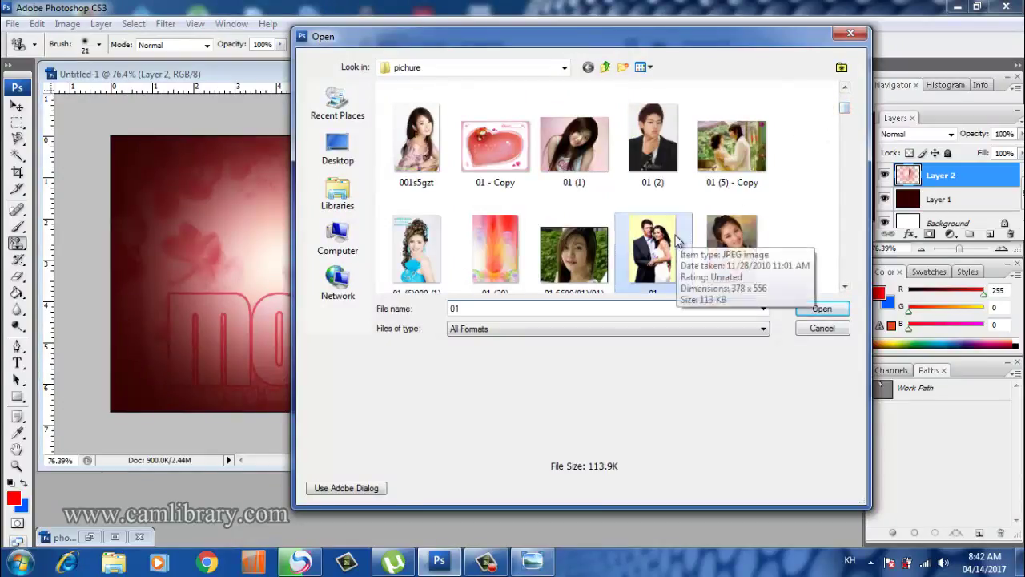
{"action": "double_click", "coordinate": [651, 241]}
{"action": "left_click", "coordinate": [596, 257]}
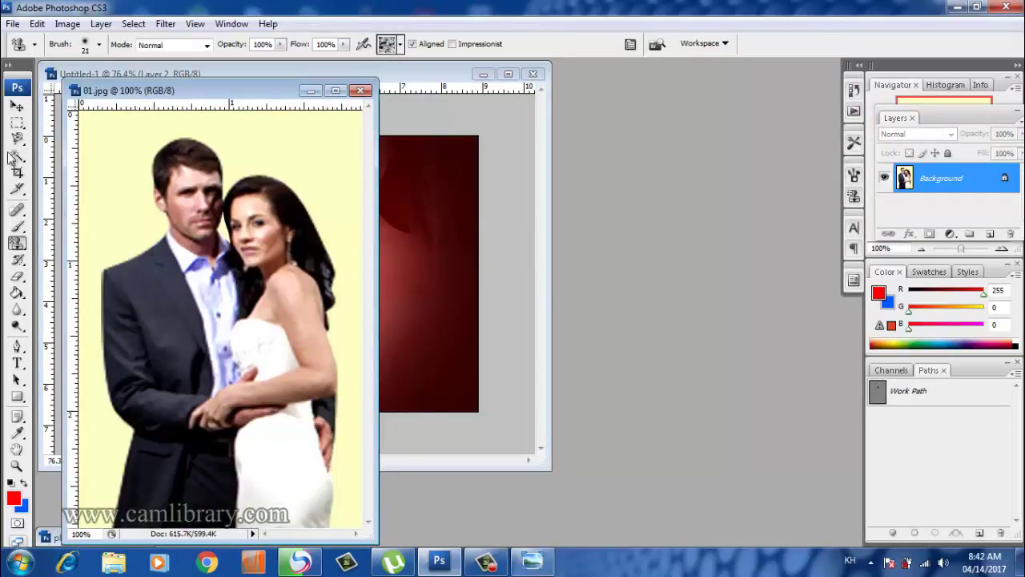
- Magic Wand the couple, convert Background to Layer 0, invert and delete the yellow background
{"action": "left_click", "coordinate": [16, 157]}
{"action": "left_click", "coordinate": [149, 150]}
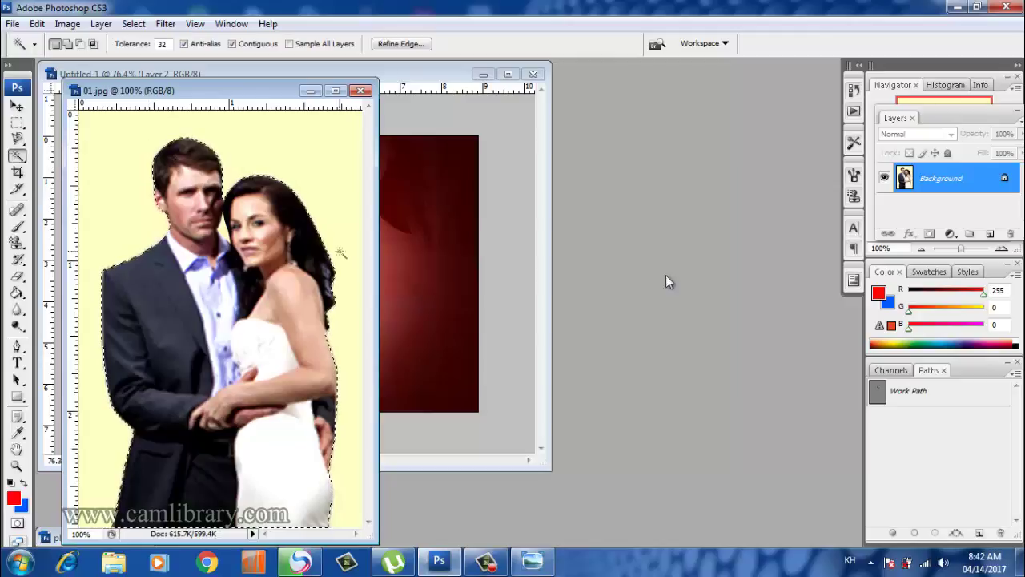
{"action": "double_click", "coordinate": [980, 184]}
{"action": "left_click", "coordinate": [641, 181]}
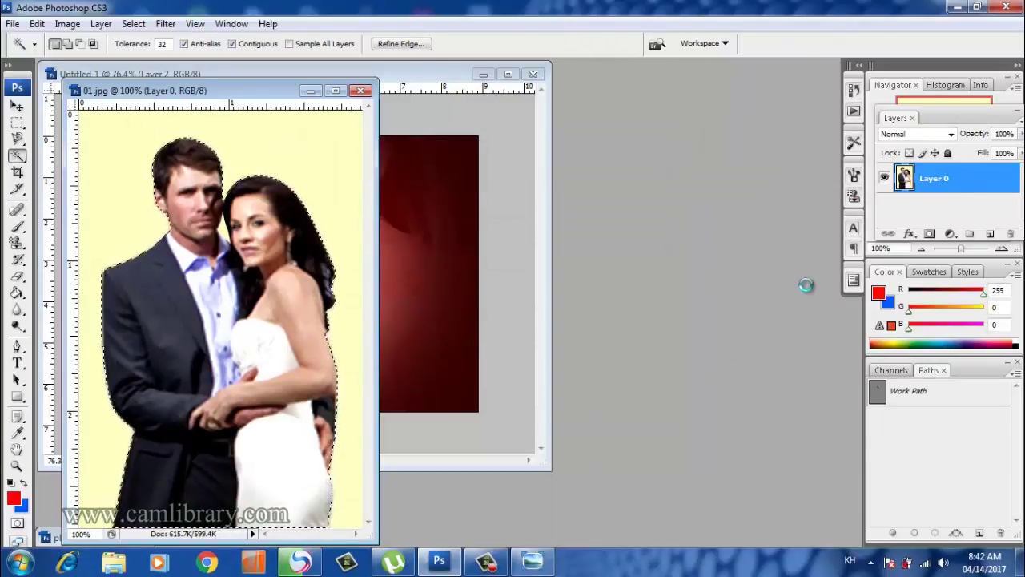
{"action": "key", "text": "Delete"}
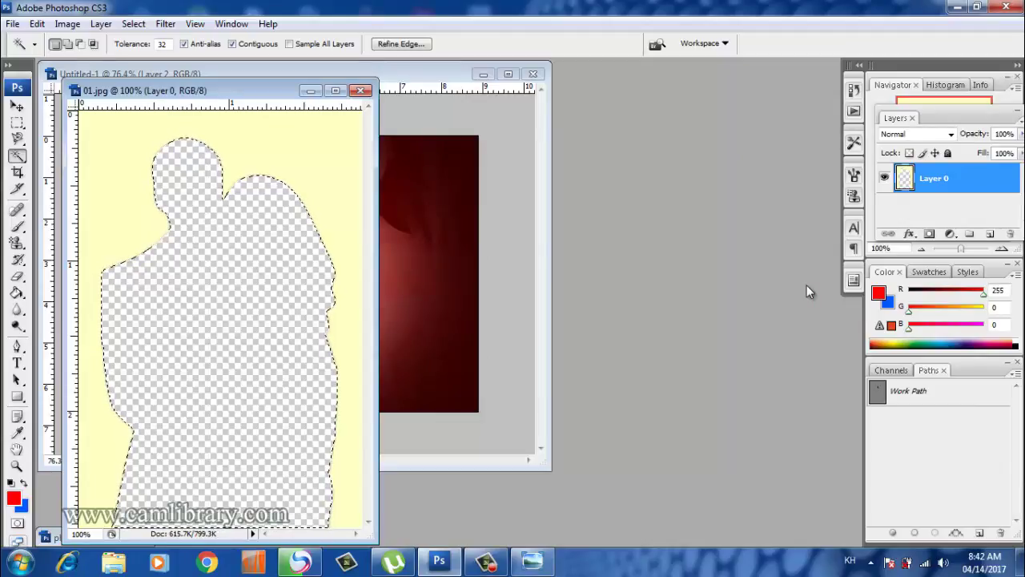
{"action": "key", "text": "ctrl+z"}
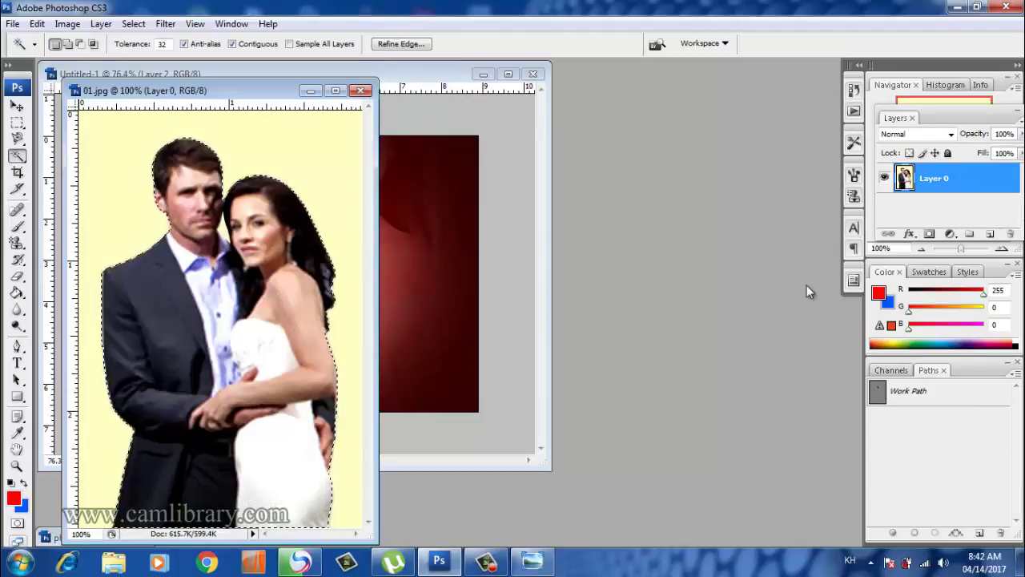
{"action": "key", "text": "ctrl+shift+i"}
{"action": "key", "text": "Delete"}
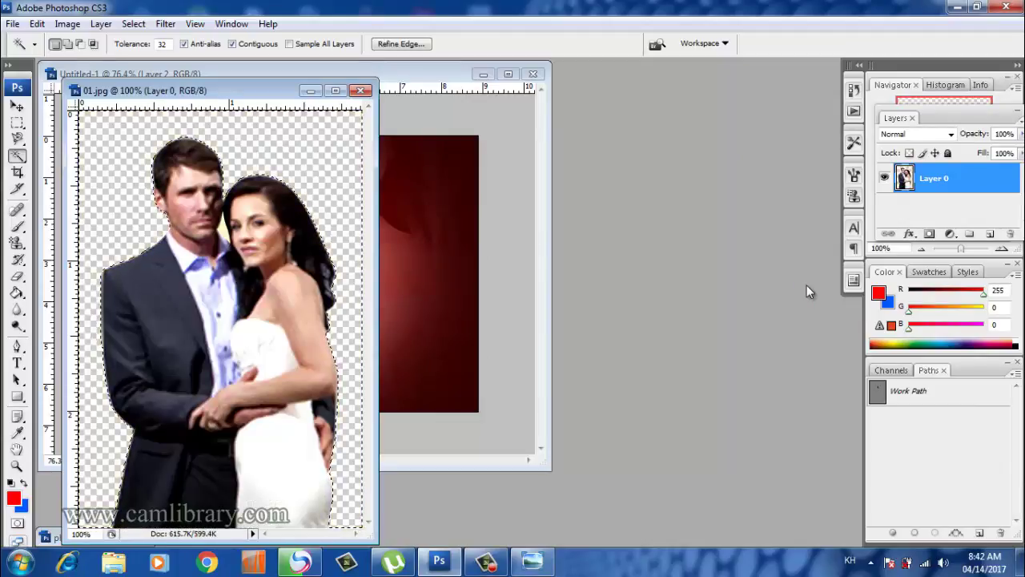
- Arrange both windows, activate the Pattern Stamp Tool, and load the couple's outline from Layer 0
{"action": "left_click_drag", "start_coordinate": [99, 92], "coordinate": [551, 95]}
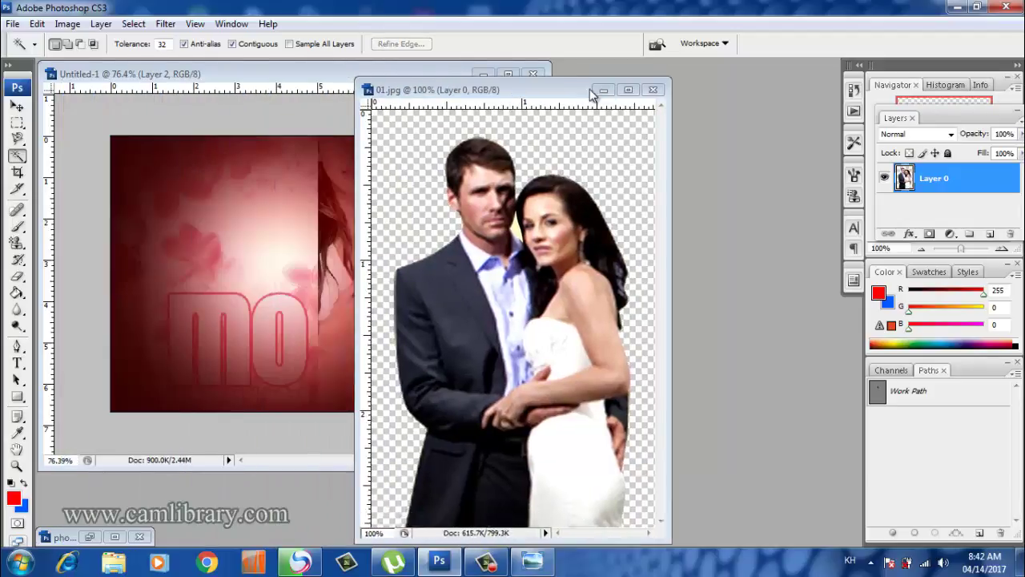
{"action": "left_click_drag", "start_coordinate": [395, 74], "coordinate": [368, 79]}
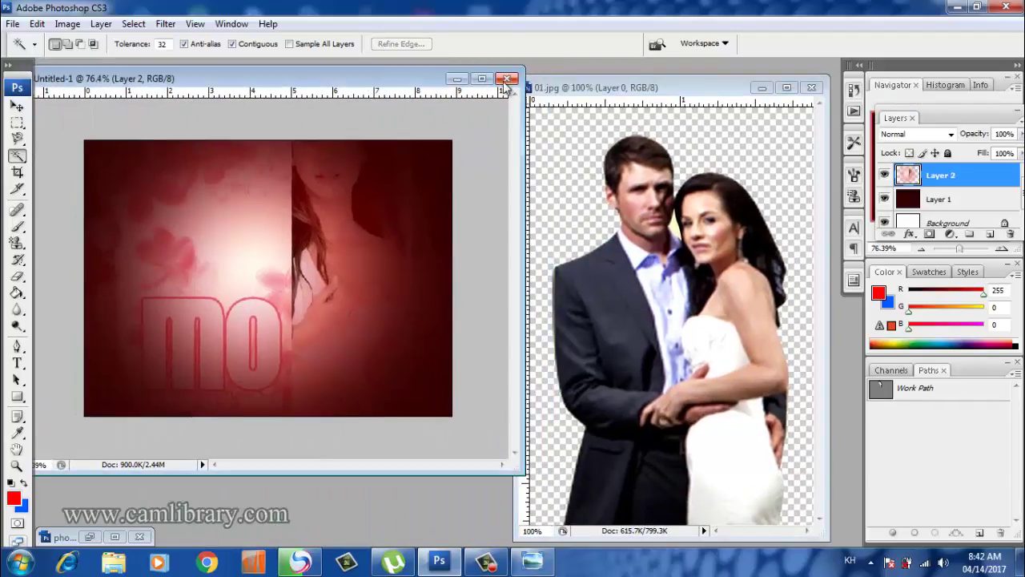
{"action": "left_click", "coordinate": [621, 81]}
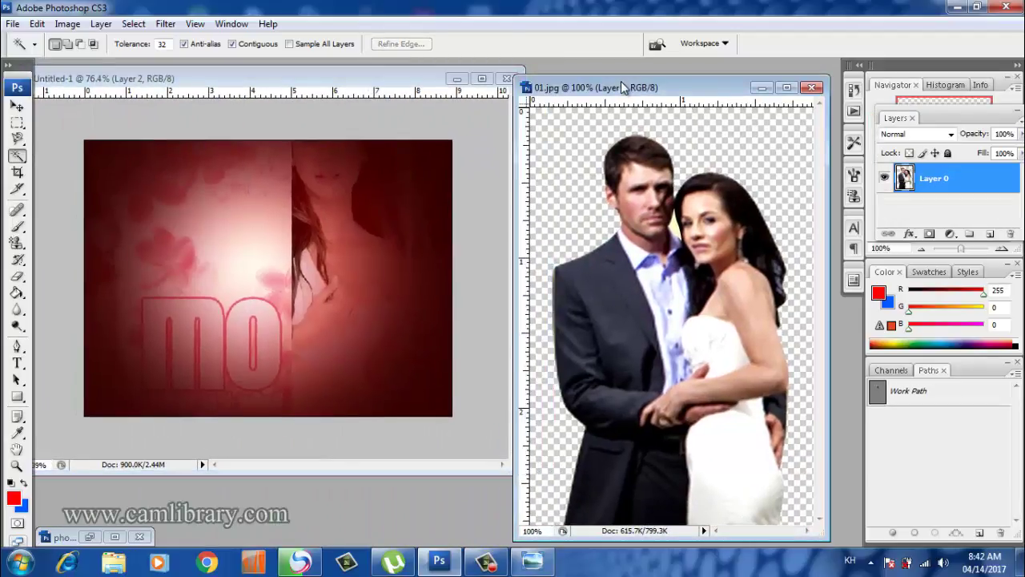
{"action": "left_click", "coordinate": [17, 243]}
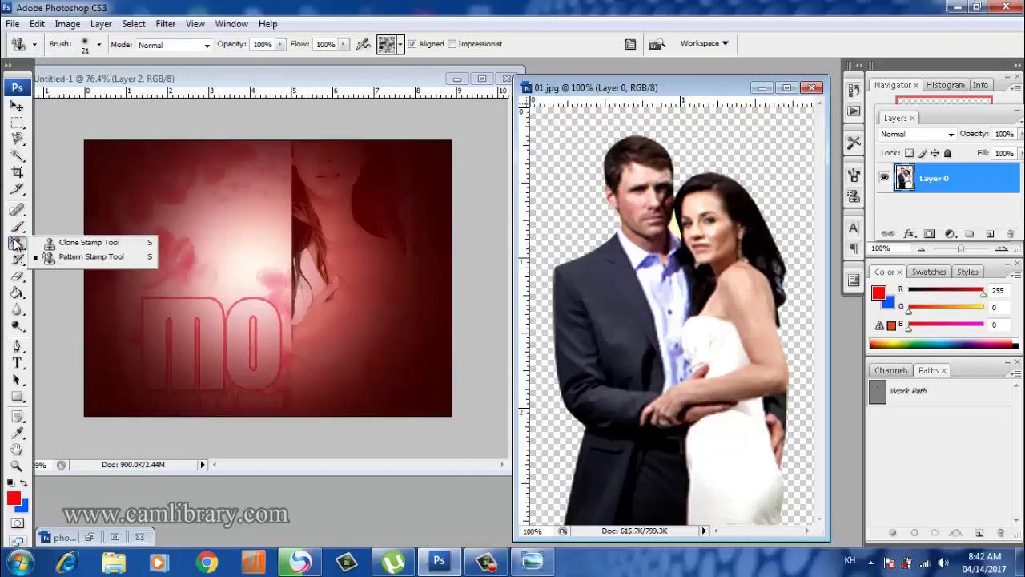
{"action": "left_click", "coordinate": [60, 258]}
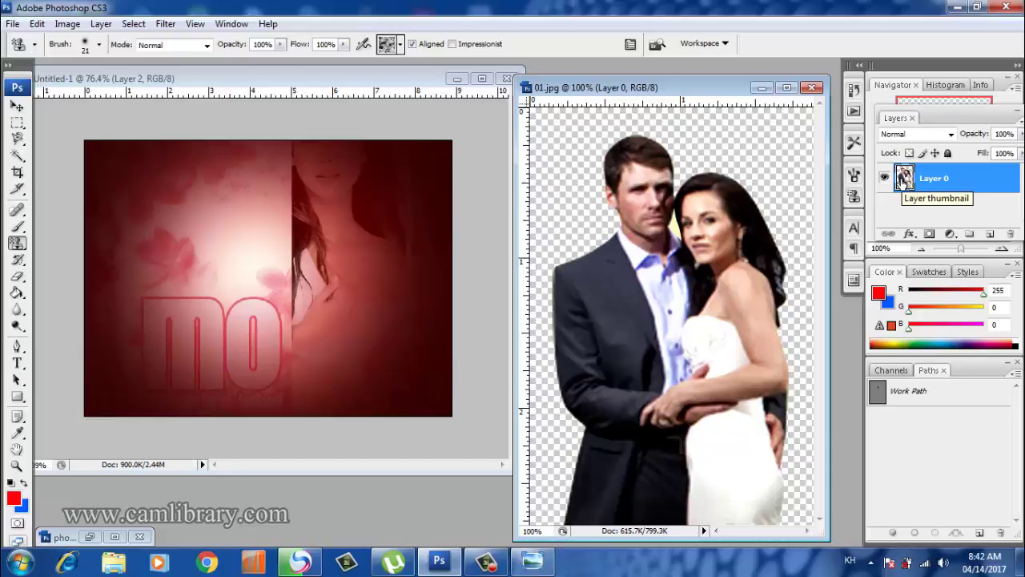
{"action": "left_click", "coordinate": [903, 180], "text": "ctrl"}
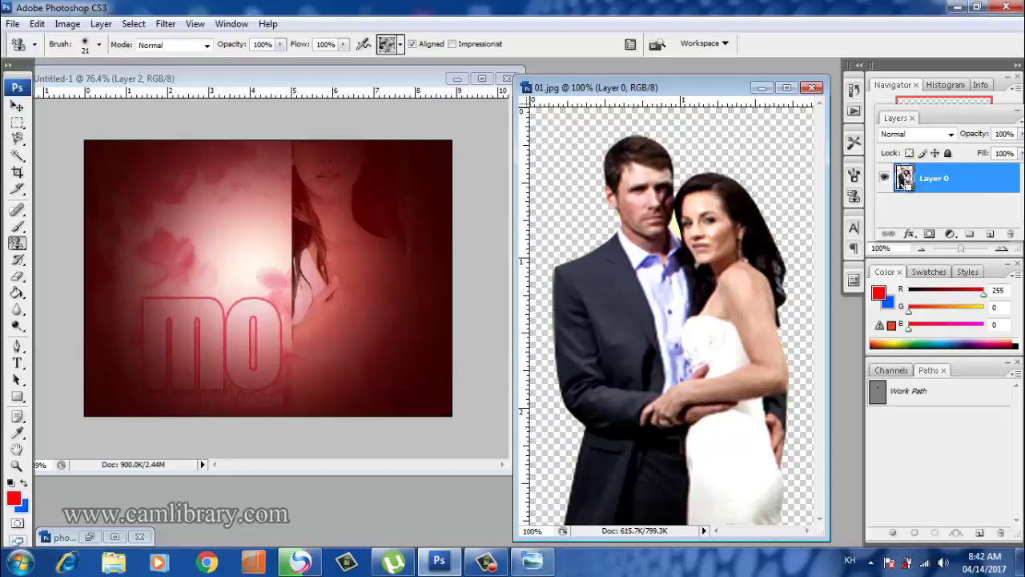
{"action": "left_click", "coordinate": [903, 179], "text": "ctrl"}
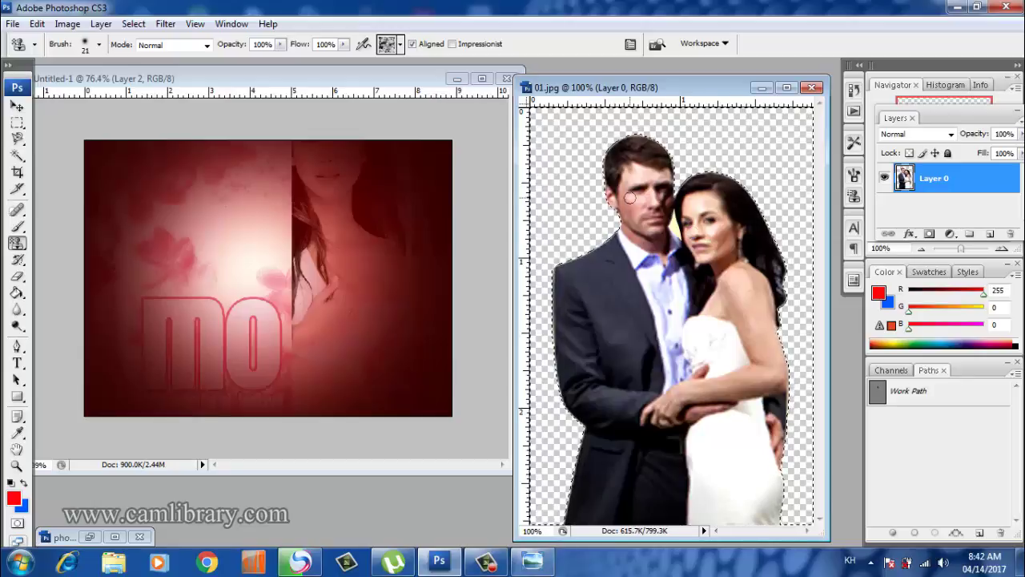
- Paint the silver pattern around the couple with an enlarged brush, then deselect
{"action": "key", "text": "bracketright"}
{"action": "key", "text": "bracketright"}
{"action": "key", "text": "bracketright"}
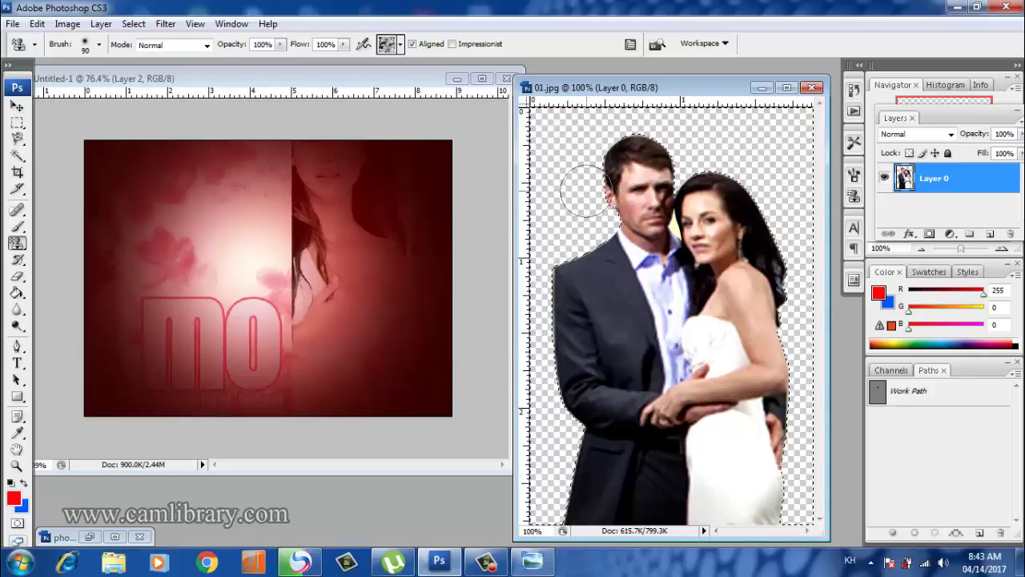
{"action": "key", "text": "bracketright"}
{"action": "key", "text": "bracketright"}
{"action": "key", "text": "bracketright"}
{"action": "left_click_drag", "start_coordinate": [577, 136], "coordinate": [613, 514]}
{"action": "key", "text": "ctrl+Tab"}
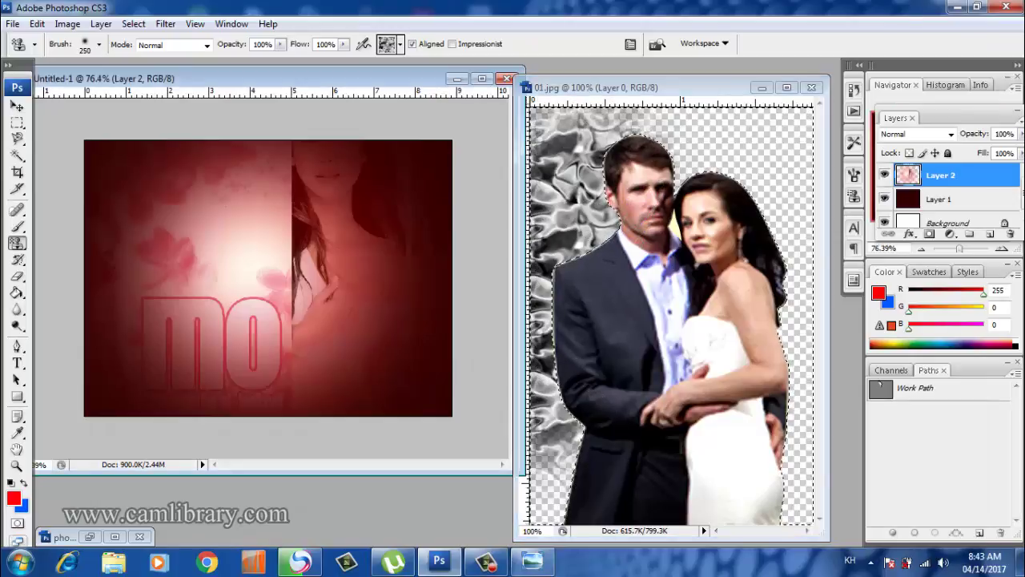
{"action": "left_click", "coordinate": [612, 514]}
{"action": "mouse_move", "coordinate": [560, 481]}
{"action": "left_mouse_down"}
{"action": "mouse_move", "coordinate": [793, 513]}
{"action": "mouse_move", "coordinate": [769, 384]}
{"action": "mouse_move", "coordinate": [801, 281]}
{"action": "mouse_move", "coordinate": [745, 160]}
{"action": "mouse_move", "coordinate": [664, 184]}
{"action": "mouse_move", "coordinate": [741, 172]}
{"action": "left_mouse_up"}
{"action": "key", "text": "ctrl+d"}
{"action": "scroll", "coordinate": [757, 246], "scroll_direction": "down", "scroll_amount": 2}
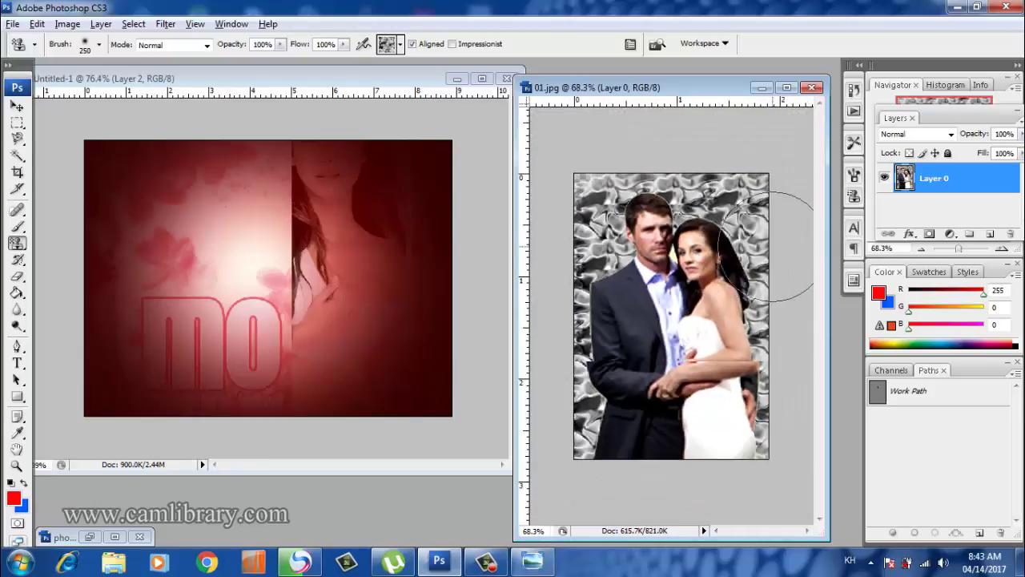
{"action": "scroll", "coordinate": [757, 246], "scroll_direction": "up", "scroll_amount": 2}
{"action": "key", "text": "alt"}
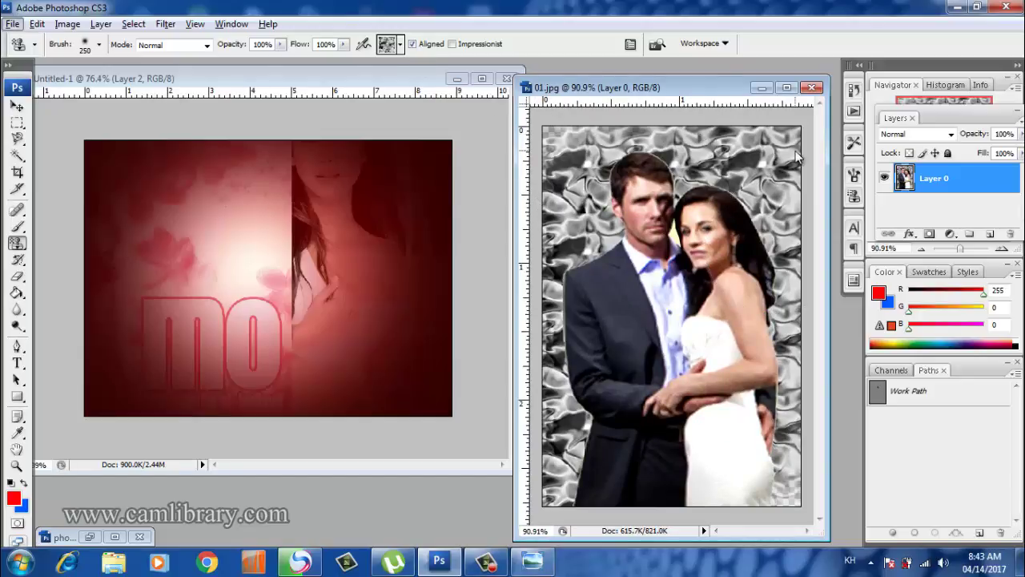
- Review the pattern list, then minimize the 01.jpg couple photo window
{"action": "left_click", "coordinate": [400, 44]}
{"action": "left_click", "coordinate": [761, 88]}
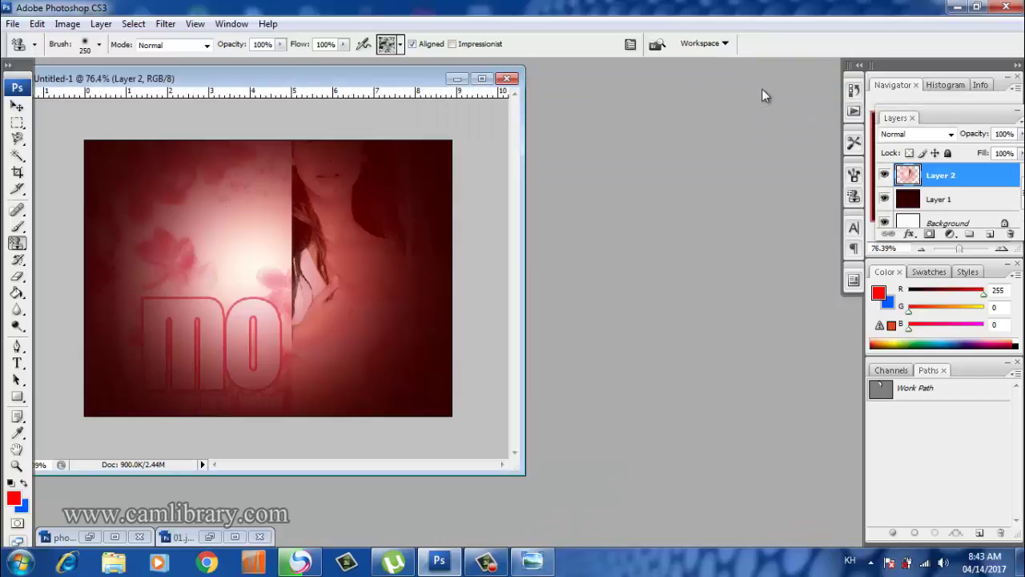